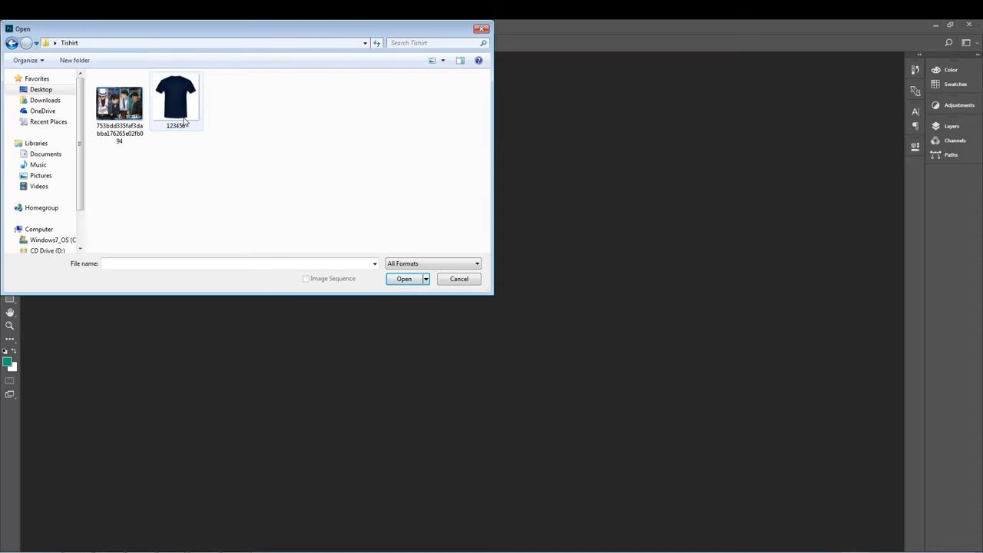
Open 123456.jpg and quick-select the whole navy T-shirt.
{"action": "double_click", "coordinate": [184, 121]}
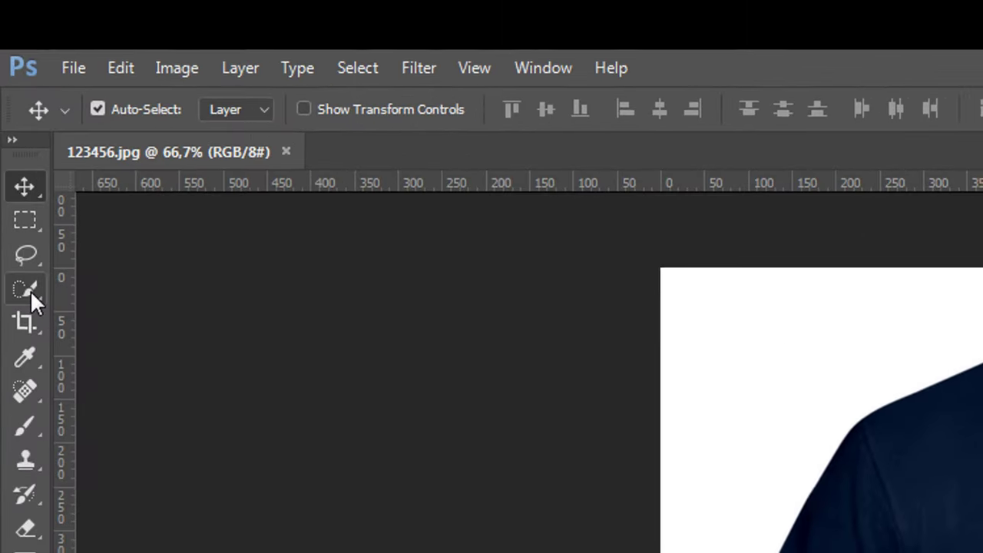
{"action": "left_click", "coordinate": [10, 113]}
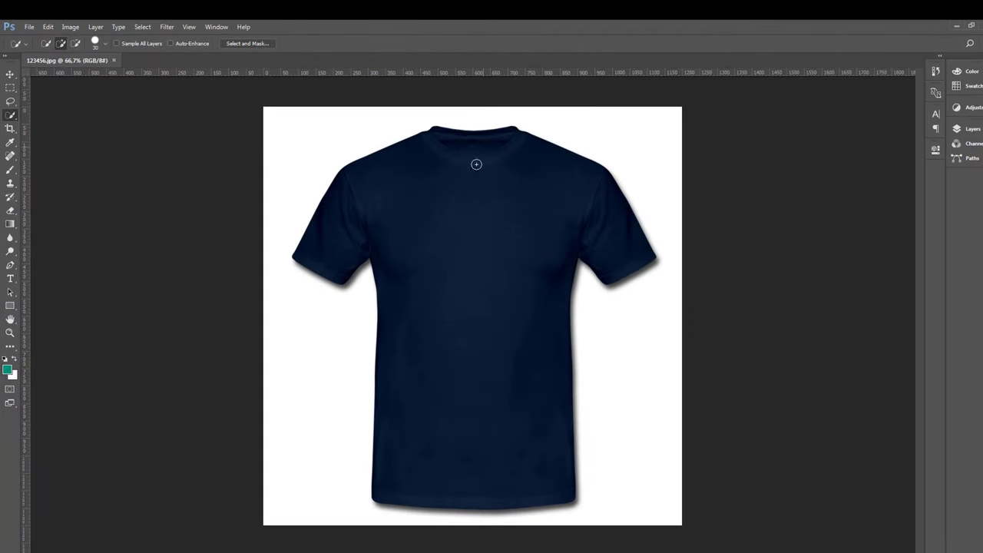
{"action": "left_click_drag", "start_coordinate": [494, 379], "coordinate": [552, 454]}
{"action": "scroll", "coordinate": [551, 437], "scroll_direction": "up", "scroll_amount": 6}
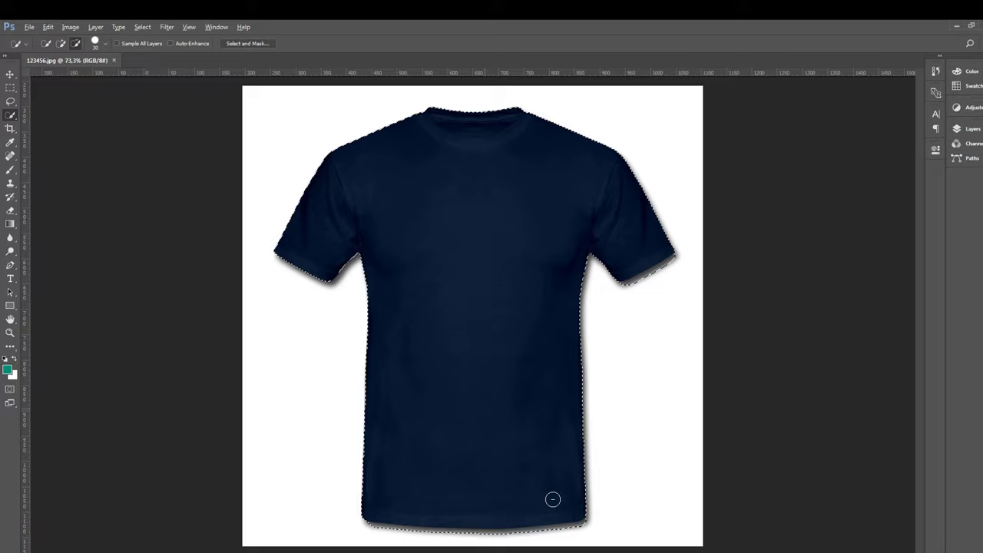
Subtract the drop-shadow edges near the hem from the shirt selection.
{"action": "mouse_move", "coordinate": [490, 448]}
{"action": "left_mouse_down"}
{"action": "mouse_move", "coordinate": [143, 458]}
{"action": "mouse_move", "coordinate": [166, 431]}
{"action": "mouse_move", "coordinate": [400, 373]}
{"action": "mouse_move", "coordinate": [439, 430]}
{"action": "left_mouse_up"}
{"action": "left_click_drag", "start_coordinate": [192, 425], "coordinate": [239, 427]}
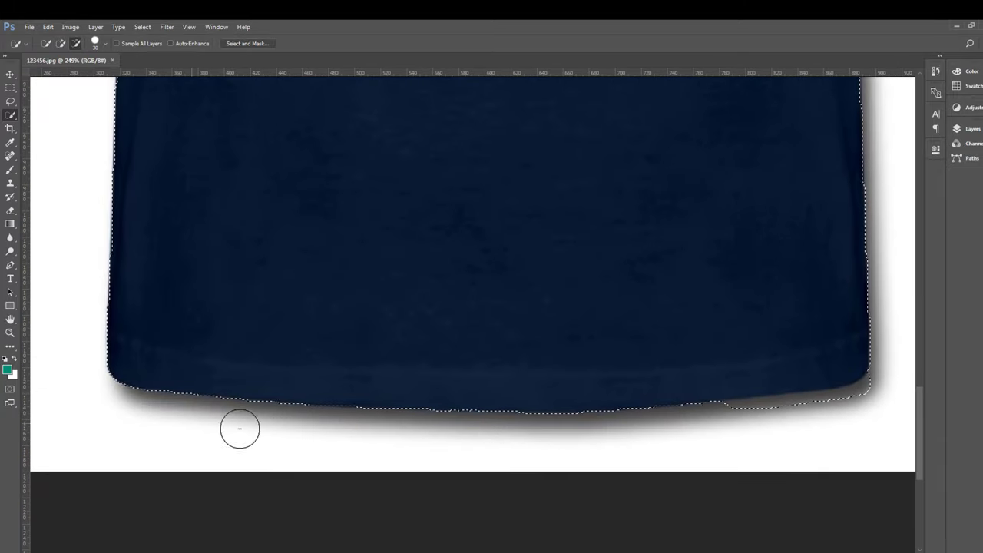
{"action": "scroll", "coordinate": [597, 394], "scroll_direction": "right", "scroll_amount": 5}
{"action": "scroll", "coordinate": [687, 164], "scroll_direction": "up", "scroll_amount": 3}
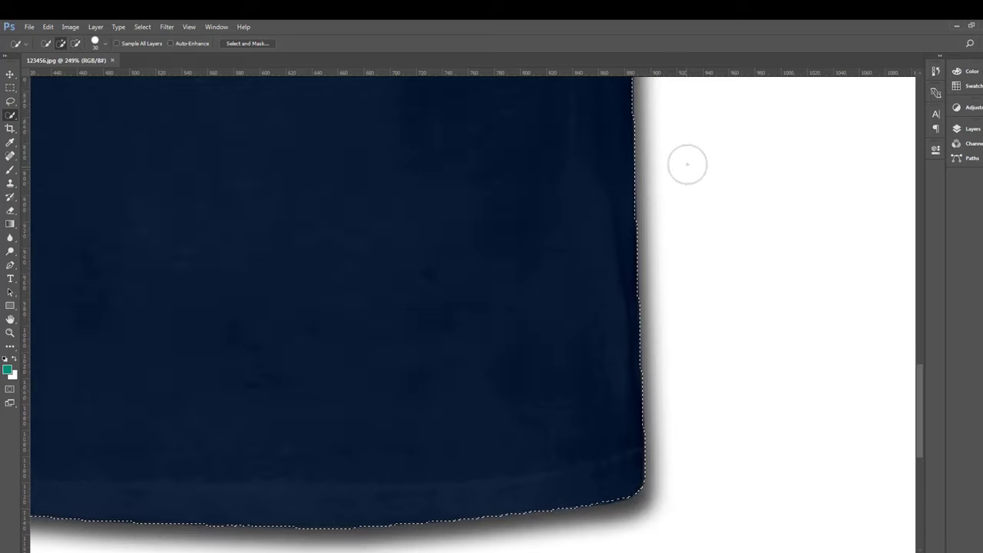
{"action": "scroll", "coordinate": [616, 167], "scroll_direction": "down", "scroll_amount": 6}
{"action": "scroll", "coordinate": [616, 166], "scroll_direction": "up", "scroll_amount": 6}
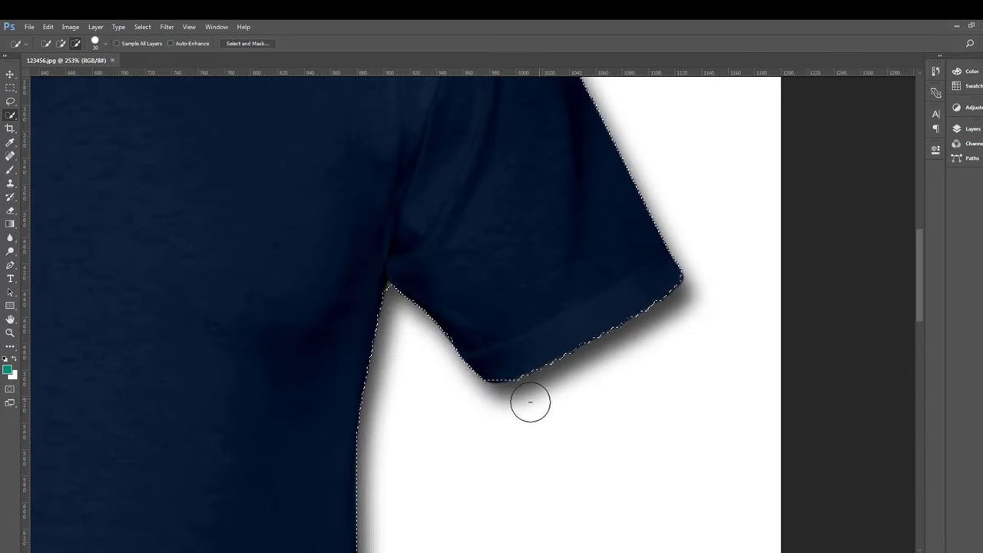
{"action": "scroll", "coordinate": [653, 248], "scroll_direction": "down", "scroll_amount": 5}
{"action": "scroll", "coordinate": [487, 130], "scroll_direction": "up", "scroll_amount": 3}
{"action": "scroll", "coordinate": [488, 131], "scroll_direction": "down", "scroll_amount": 2}
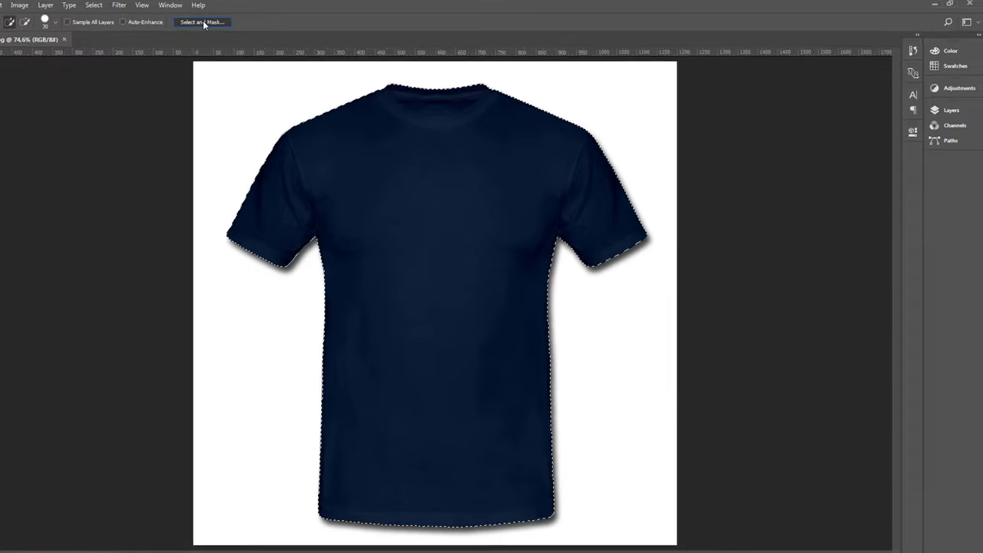
In Select and Mask, add slight Smooth and Contrast and output to a new Background copy layer.
{"action": "left_click", "coordinate": [244, 42]}
{"action": "left_click", "coordinate": [934, 187]}
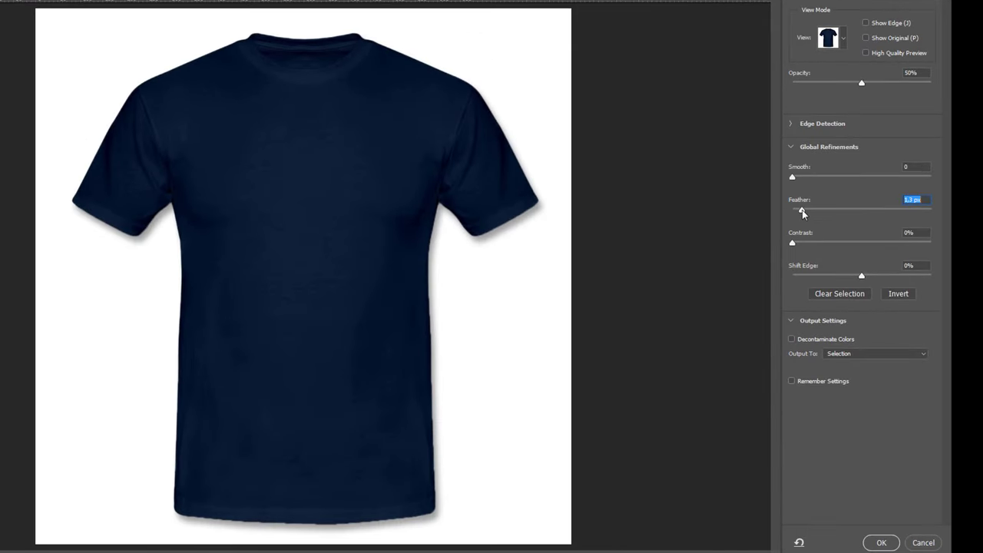
{"action": "left_click_drag", "start_coordinate": [797, 175], "coordinate": [805, 178]}
{"action": "left_click_drag", "start_coordinate": [792, 243], "coordinate": [795, 242]}
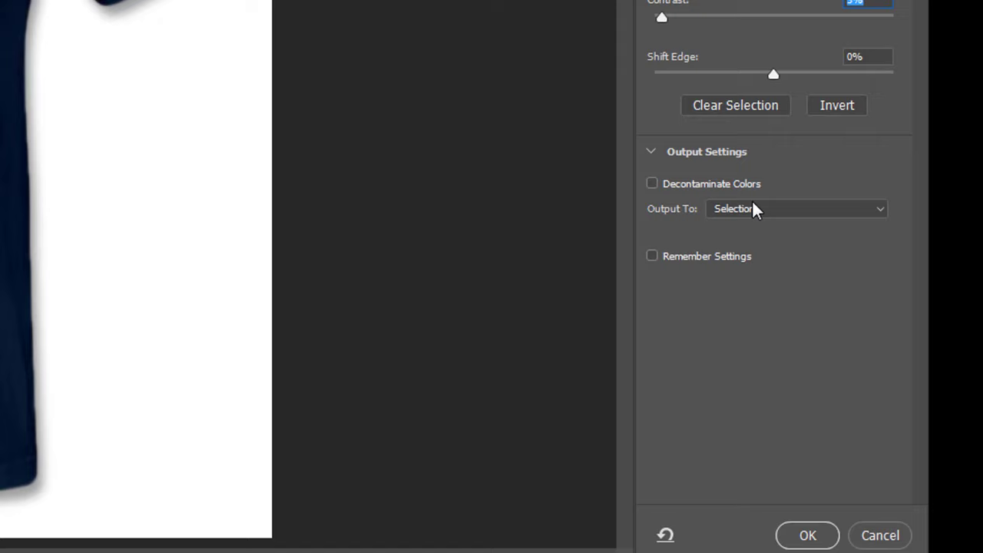
{"action": "left_click", "coordinate": [755, 206]}
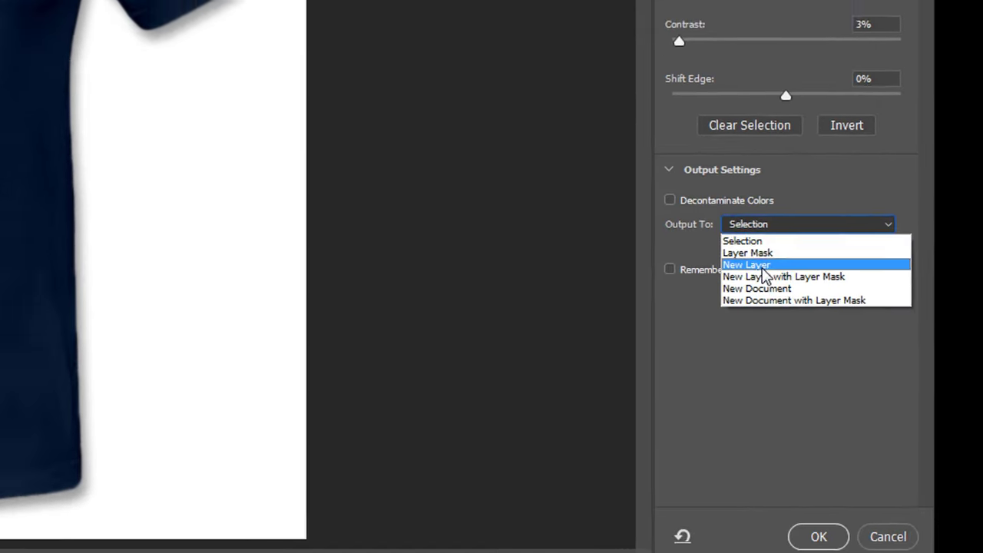
{"action": "left_click", "coordinate": [748, 250]}
{"action": "left_click", "coordinate": [898, 545]}
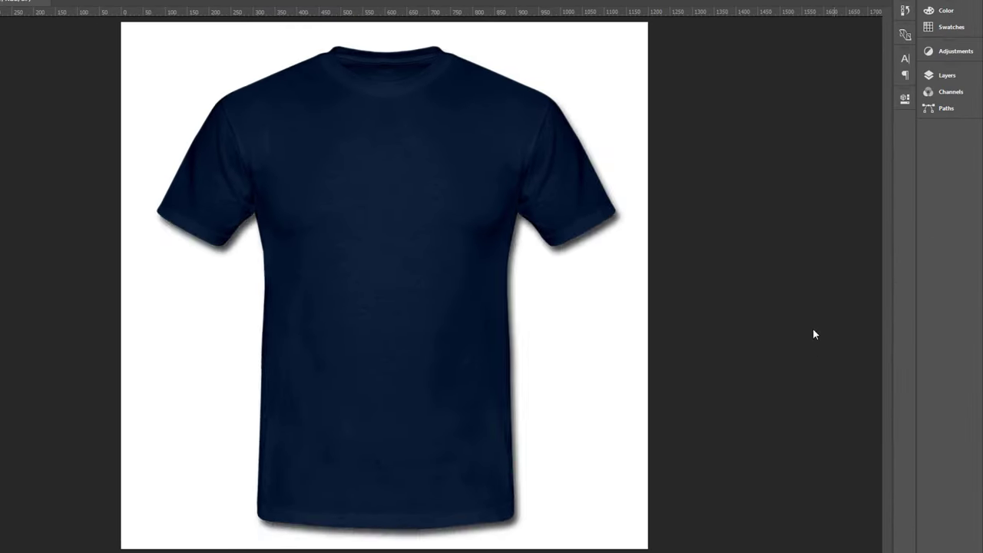
{"action": "left_click", "coordinate": [941, 75]}
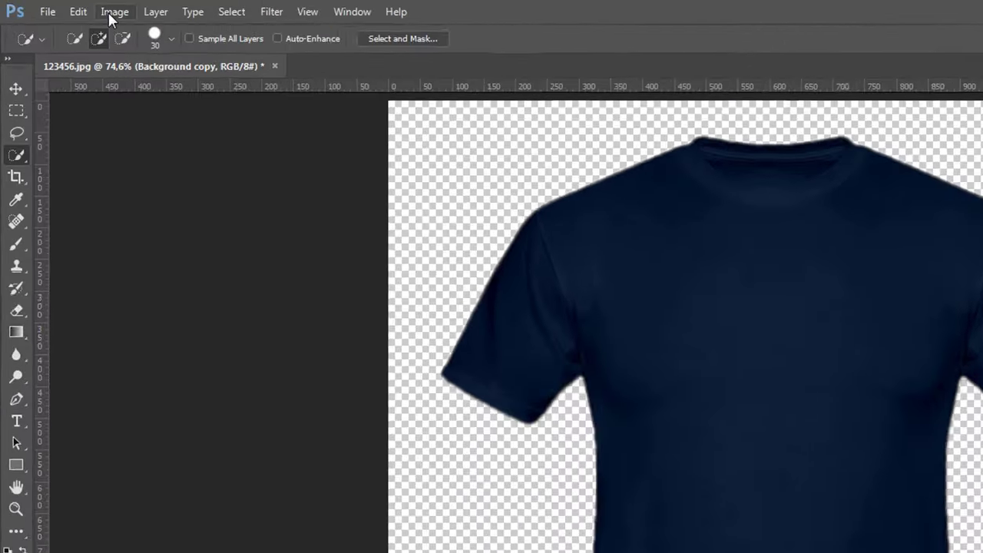
Desaturate the cutout shirt to remove all colour.
{"action": "left_click", "coordinate": [72, 7]}
{"action": "mouse_move", "coordinate": [49, 7]}
{"action": "mouse_move", "coordinate": [127, 13]}
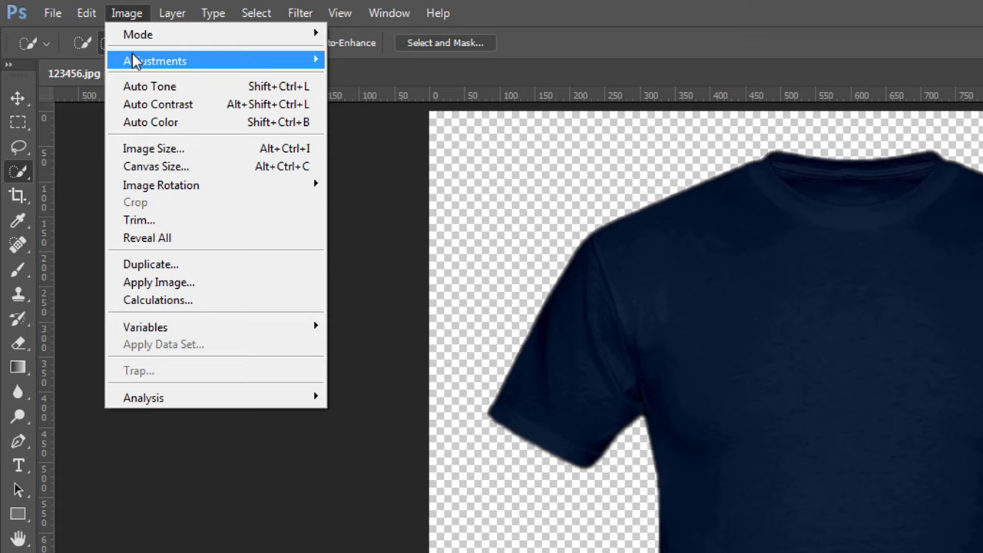
{"action": "mouse_move", "coordinate": [154, 61]}
{"action": "left_click", "coordinate": [426, 428]}
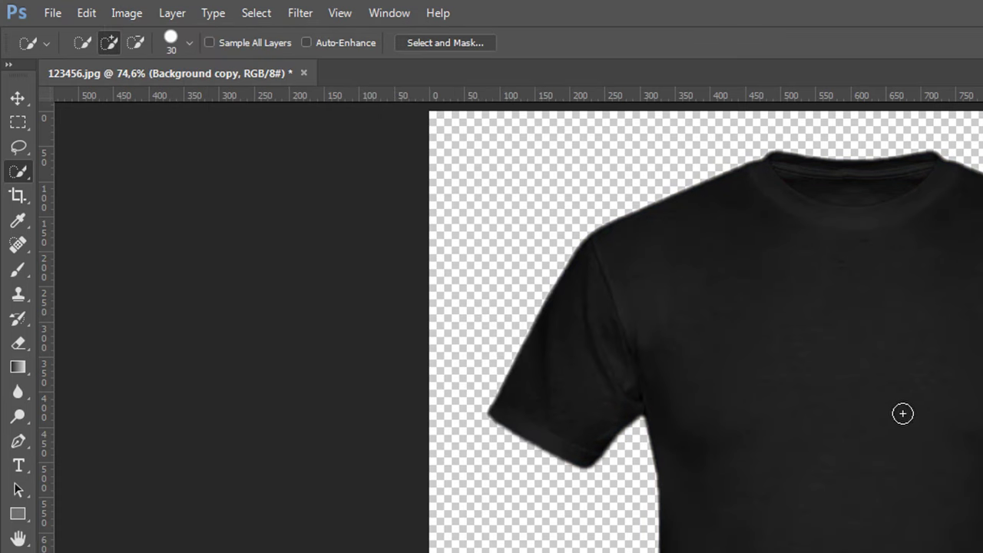
Apply Brightness/Contrast with brightness 92 and slightly reduced contrast.
{"action": "left_click", "coordinate": [134, 13]}
{"action": "mouse_move", "coordinate": [155, 66]}
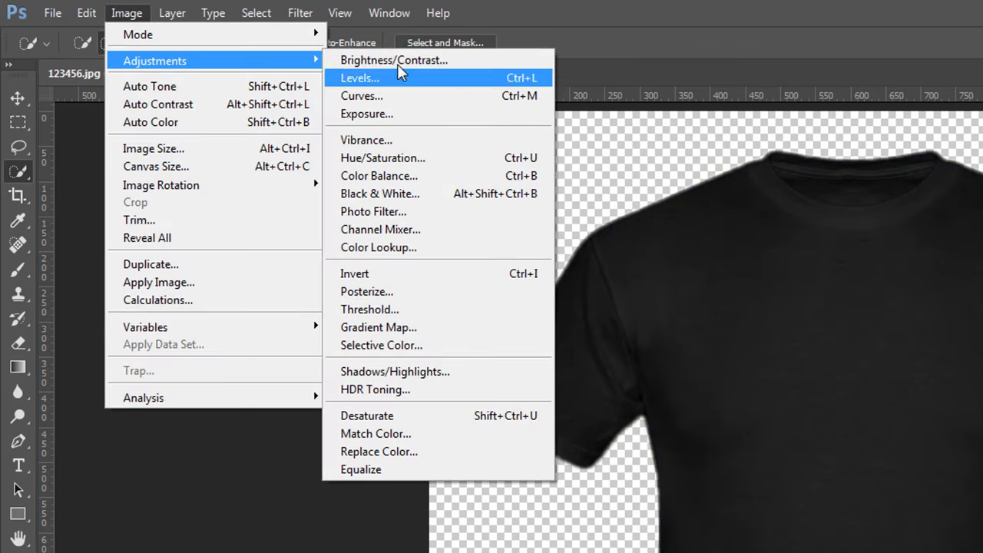
{"action": "left_click", "coordinate": [401, 66]}
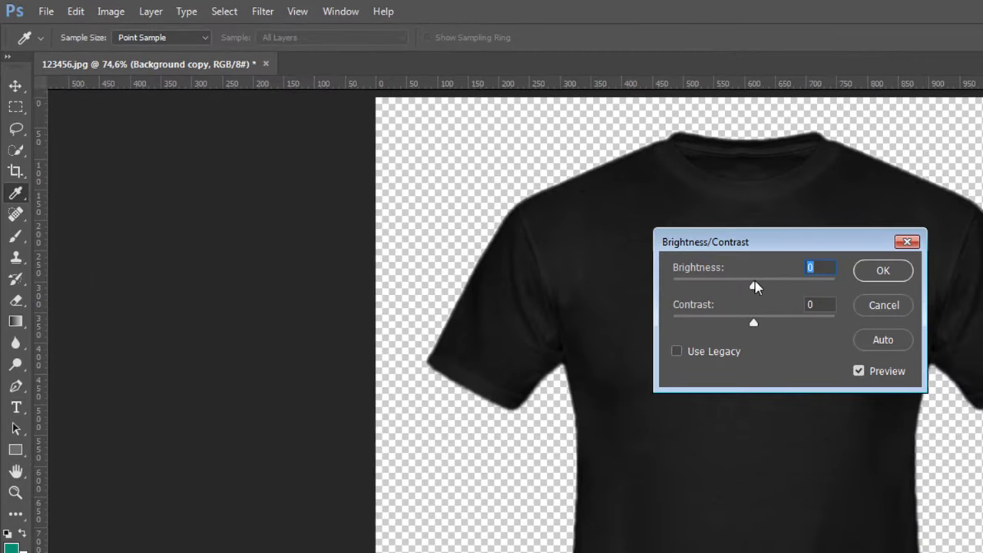
{"action": "mouse_move", "coordinate": [793, 282]}
{"action": "left_mouse_down"}
{"action": "mouse_move", "coordinate": [825, 287]}
{"action": "mouse_move", "coordinate": [804, 292]}
{"action": "left_mouse_up"}
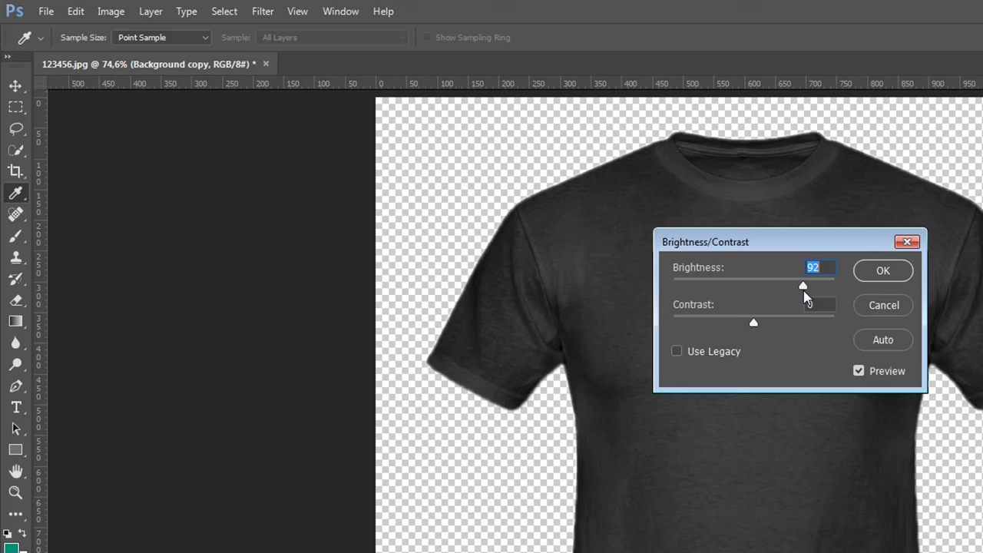
{"action": "left_click_drag", "start_coordinate": [746, 242], "coordinate": [914, 325]}
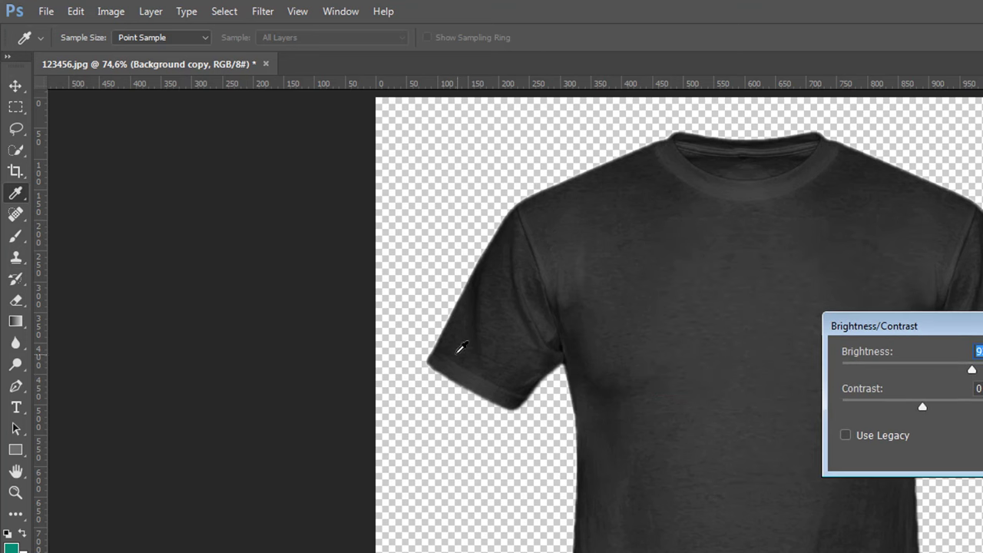
{"action": "left_click_drag", "start_coordinate": [922, 409], "coordinate": [898, 415]}
{"action": "key", "text": "Return"}
{"action": "key", "text": "w"}
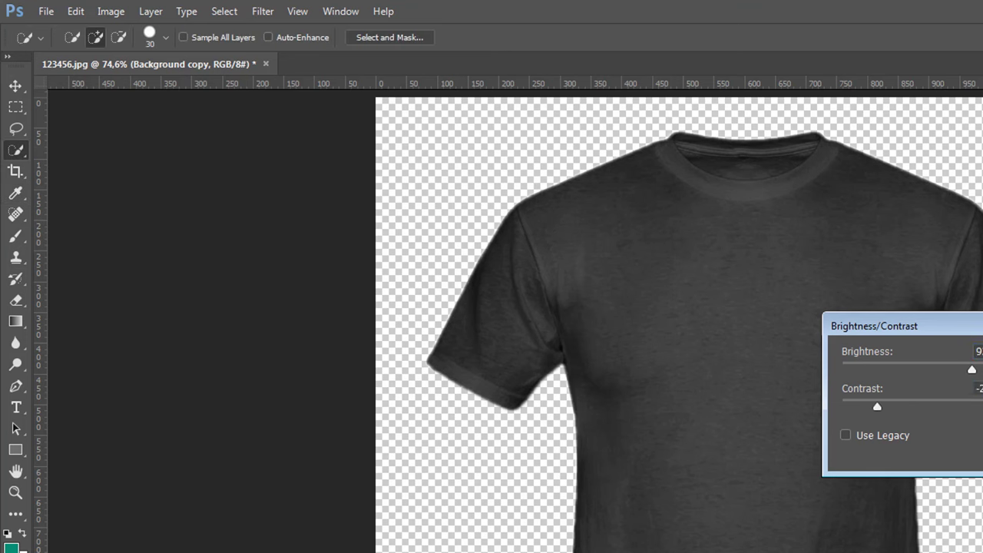
Set Levels input values to 6, 1.17 and 77, lightening the shirt to near-white grey.
{"action": "left_click", "coordinate": [113, 11]}
{"action": "mouse_move", "coordinate": [120, 54]}
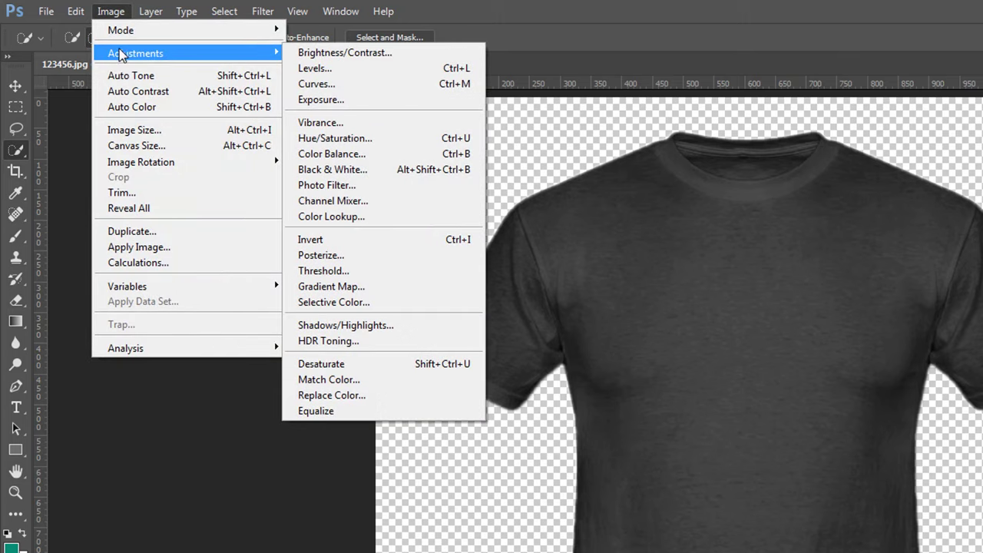
{"action": "left_click", "coordinate": [442, 69]}
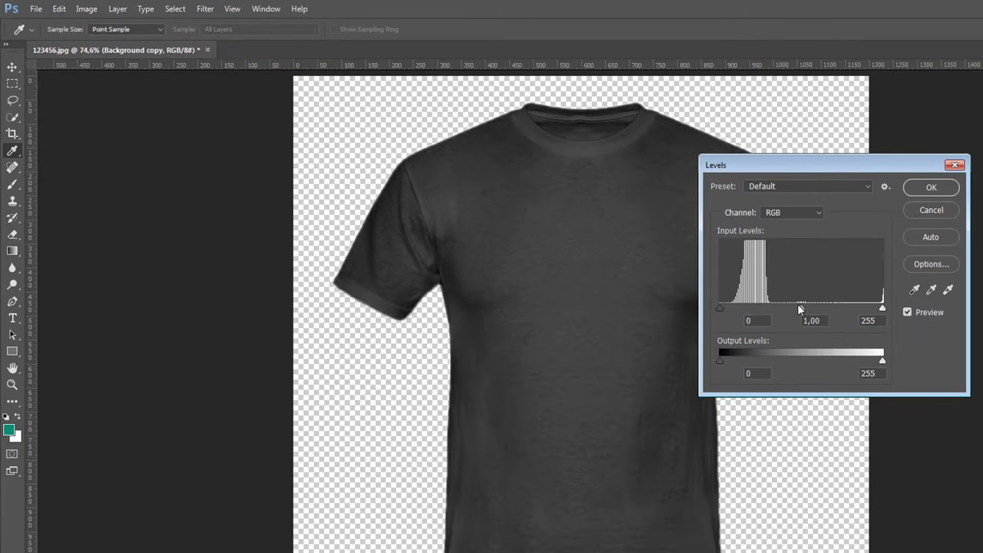
{"action": "left_click_drag", "start_coordinate": [797, 304], "coordinate": [780, 309]}
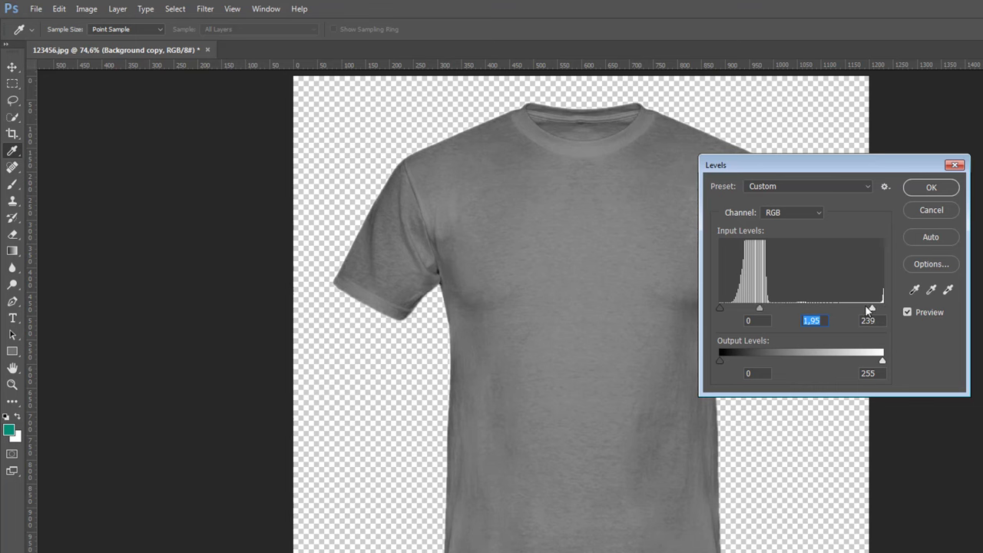
{"action": "left_click_drag", "start_coordinate": [869, 309], "coordinate": [741, 307]}
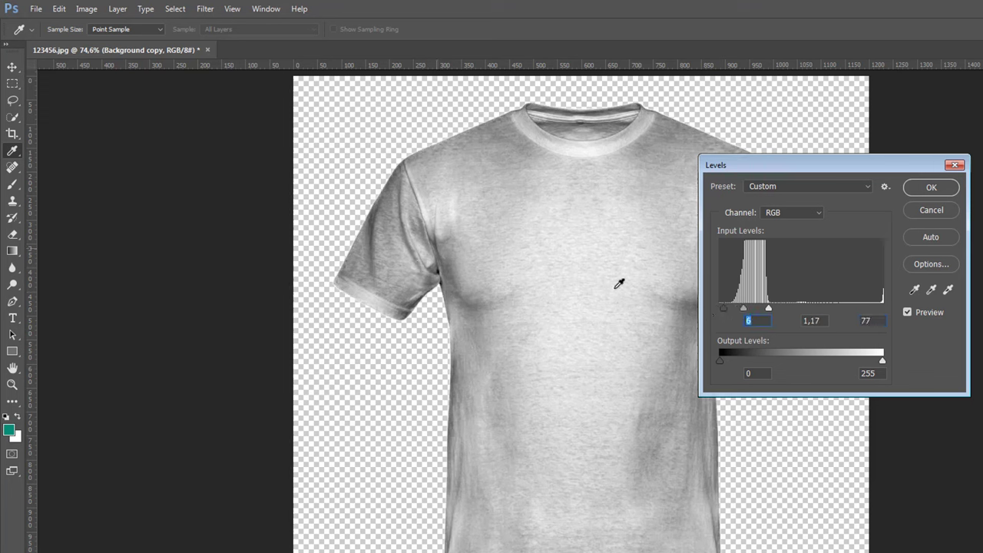
Apply the Levels change and duplicate the grey shirt layer into a new document named tshirt.
{"action": "left_click", "coordinate": [943, 189]}
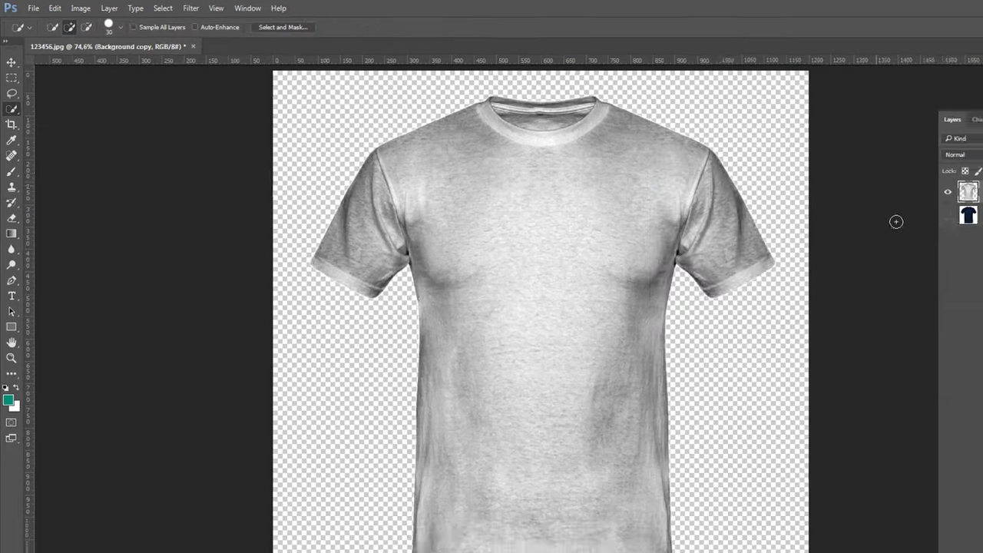
{"action": "right_click", "coordinate": [931, 176]}
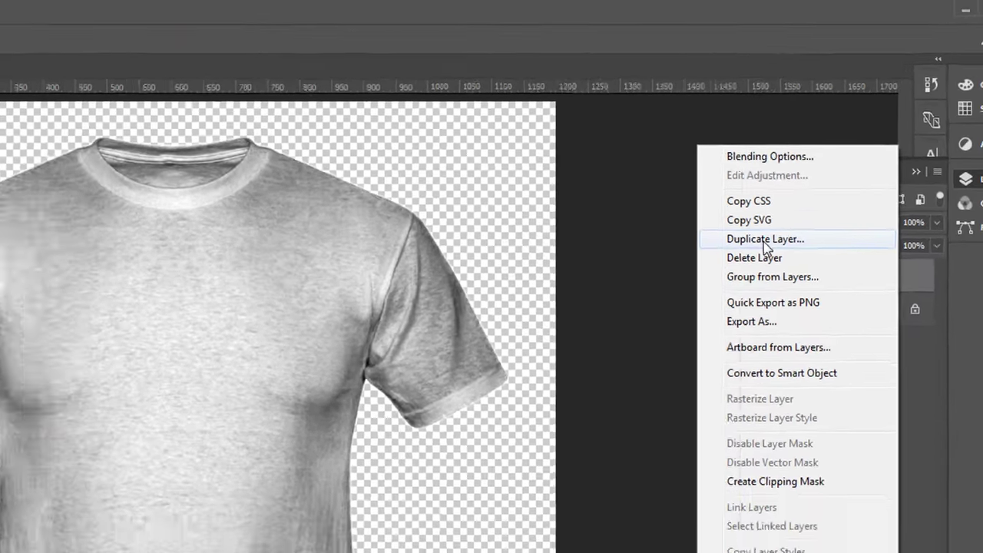
{"action": "left_click", "coordinate": [764, 239]}
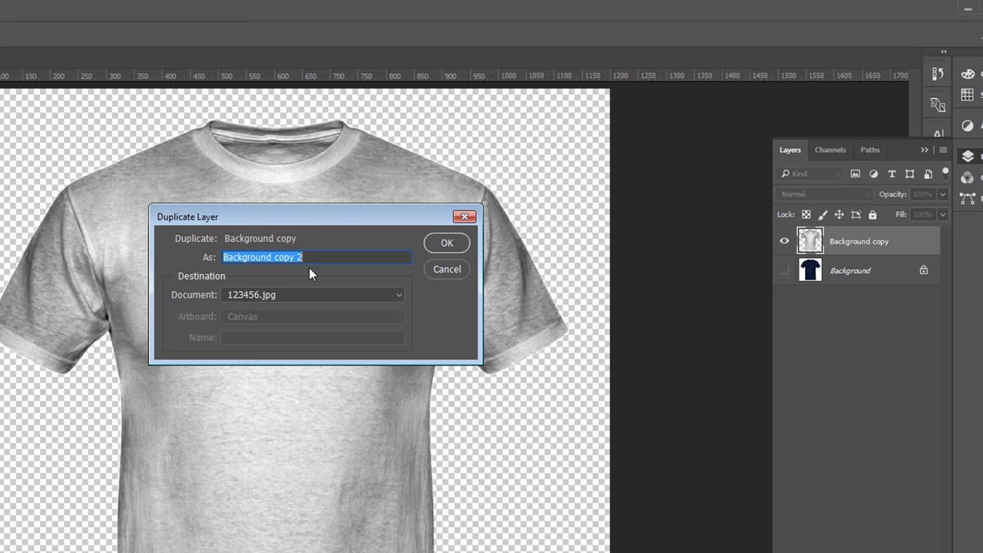
{"action": "left_click", "coordinate": [311, 299]}
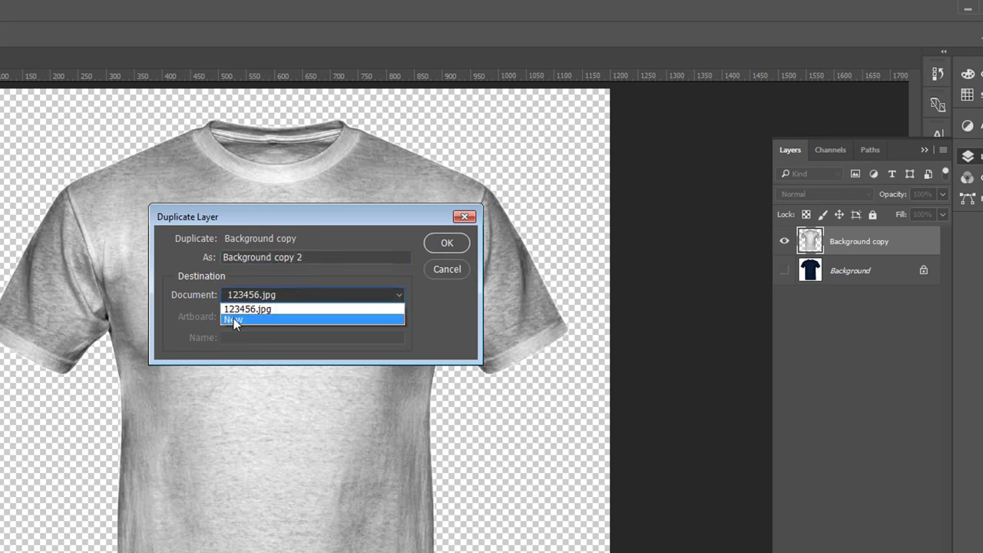
{"action": "left_click", "coordinate": [233, 318]}
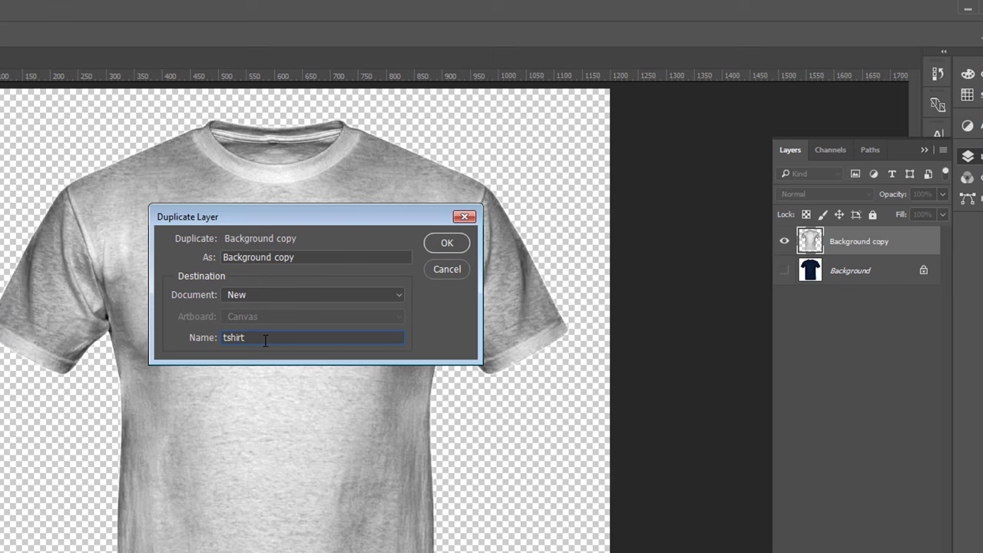
{"action": "key", "text": "Return"}
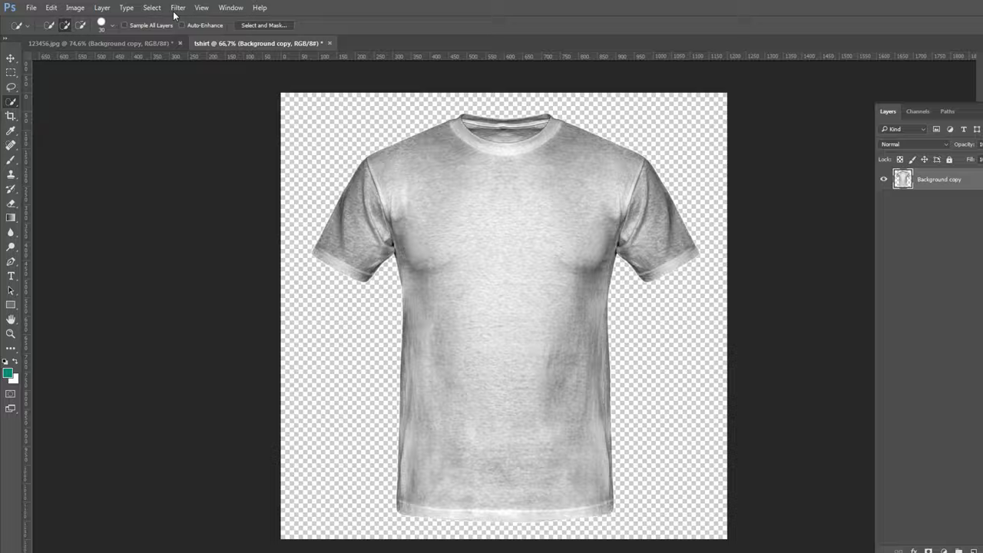
Soften the shirt with a Gaussian Blur of about 1.4 pixels.
{"action": "left_click", "coordinate": [178, 8]}
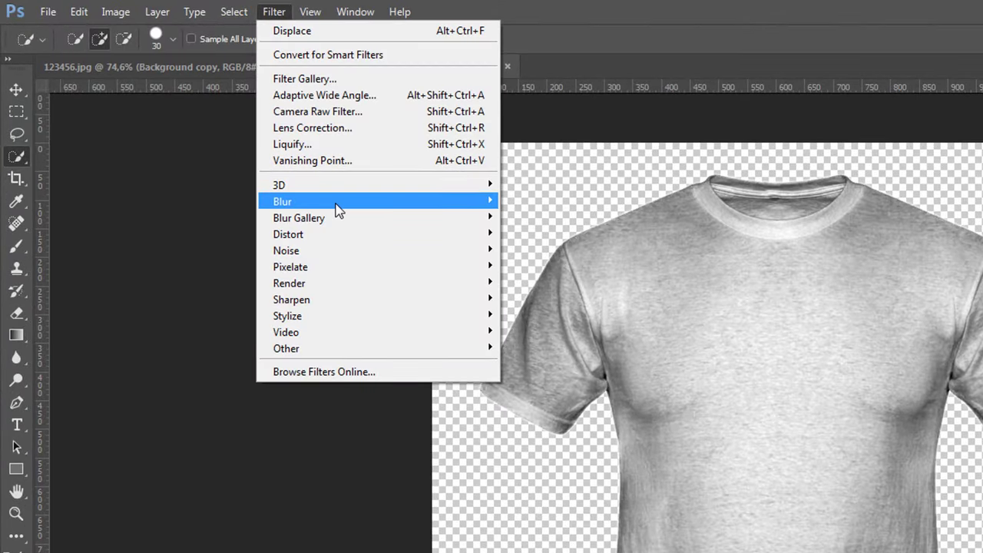
{"action": "mouse_move", "coordinate": [336, 202]}
{"action": "left_click", "coordinate": [548, 269]}
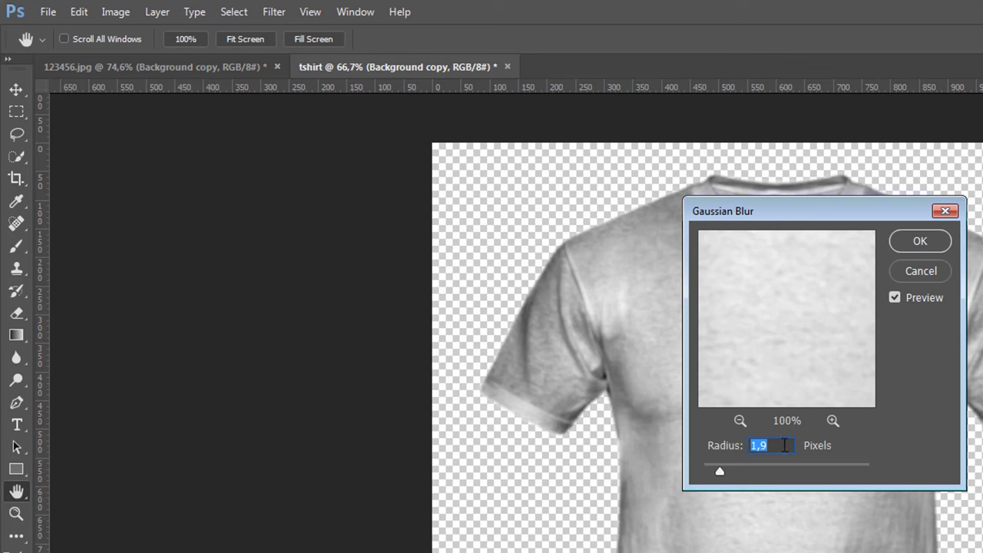
{"action": "key", "text": "Up"}
{"action": "left_click", "coordinate": [920, 240]}
{"action": "key", "text": "w"}
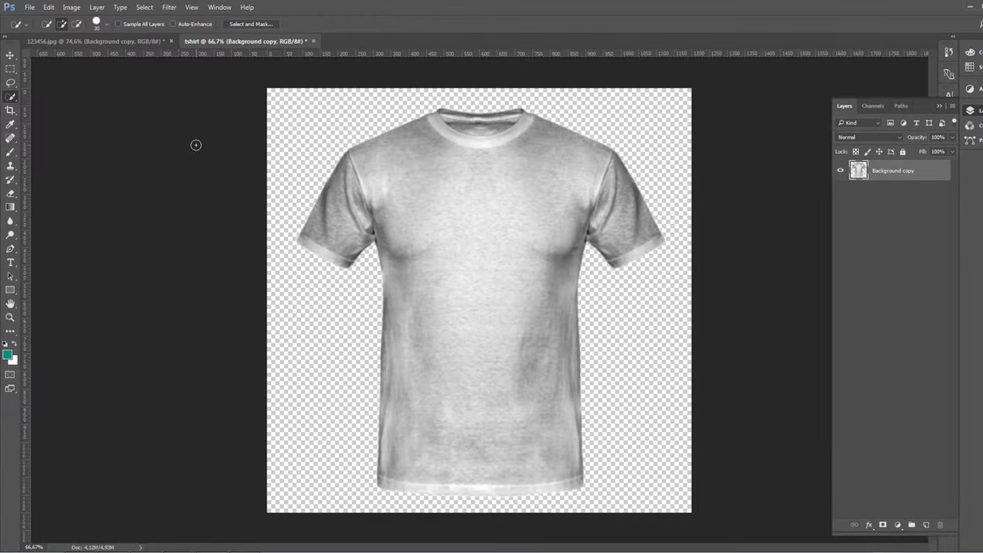
Save the blurred shirt as tshirt.psd with Maximize Compatibility, then close it.
{"action": "left_click", "coordinate": [30, 7]}
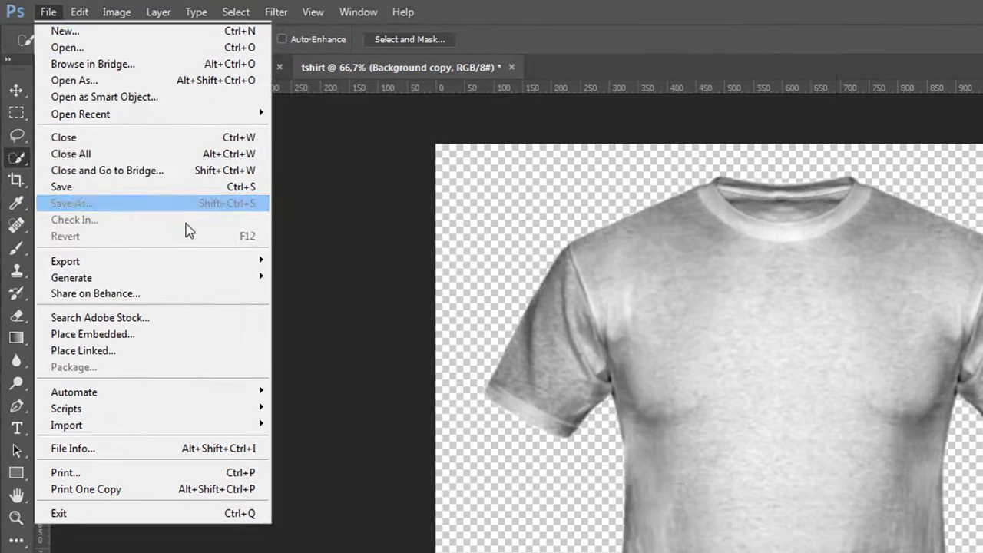
{"action": "left_click", "coordinate": [62, 120]}
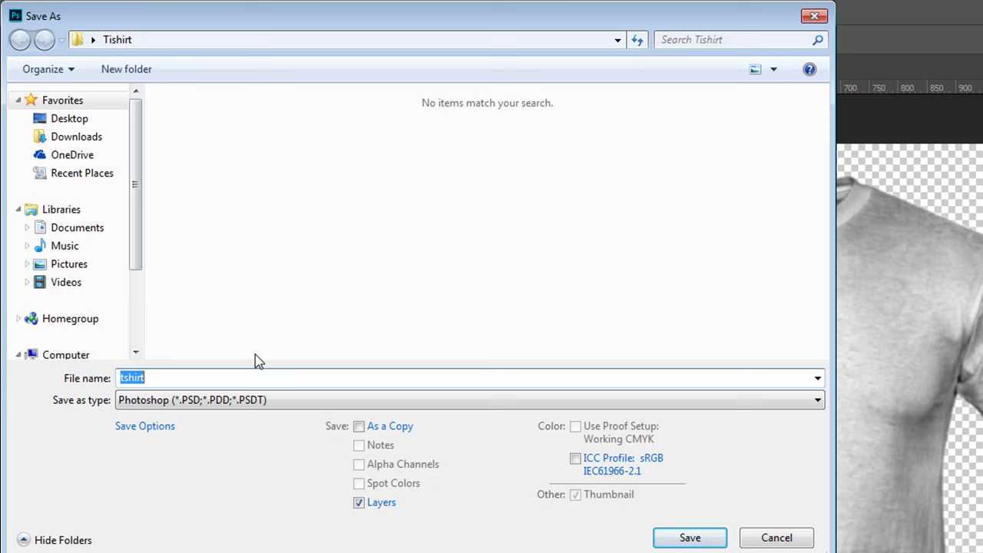
{"action": "left_click", "coordinate": [688, 536]}
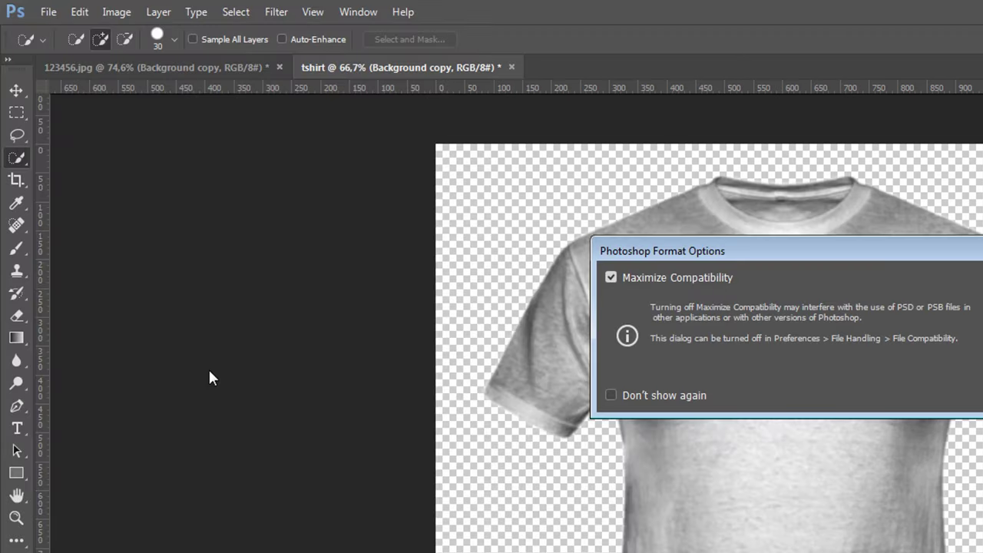
{"action": "key", "text": "Return"}
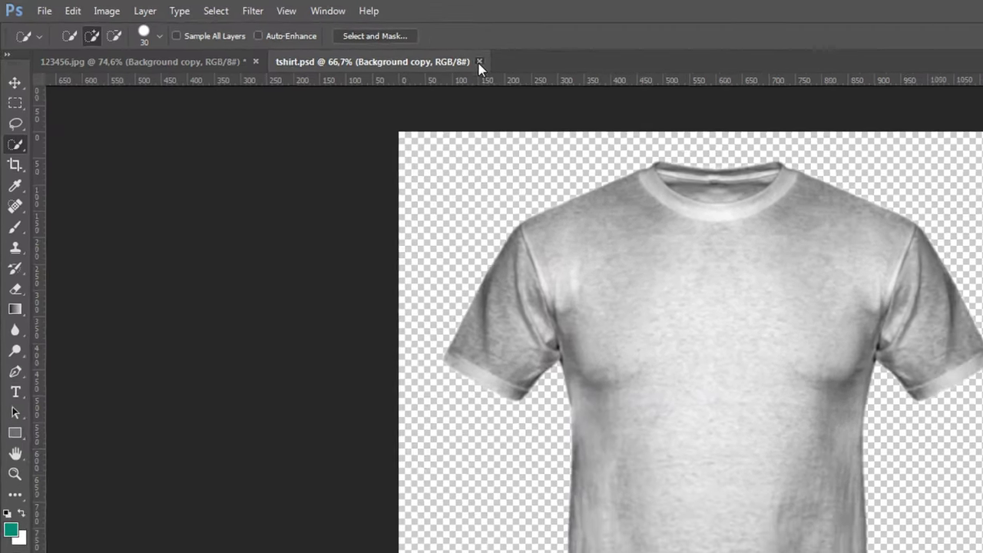
{"action": "left_click", "coordinate": [479, 62]}
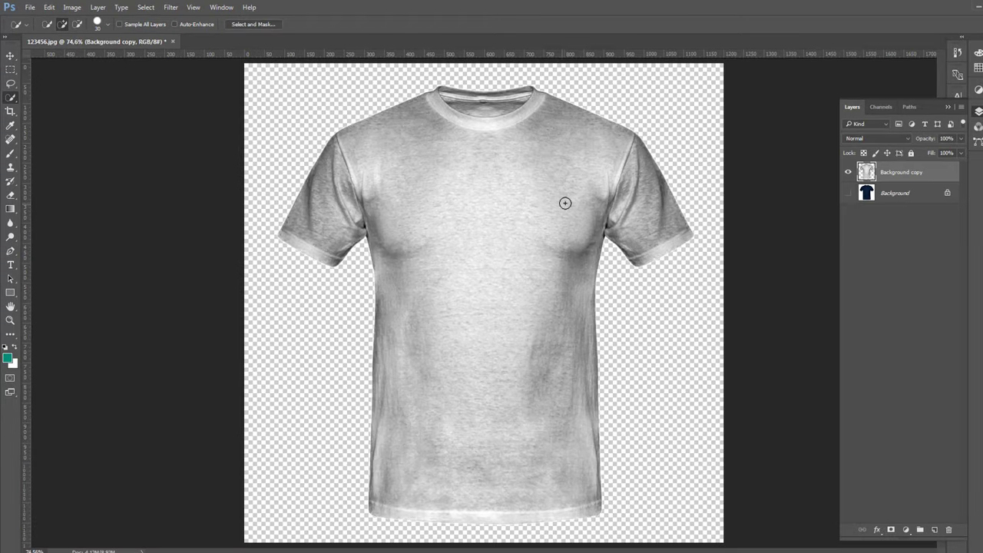
Place the Detective Conan image into the mockup as an embedded layer.
{"action": "left_click", "coordinate": [32, 7]}
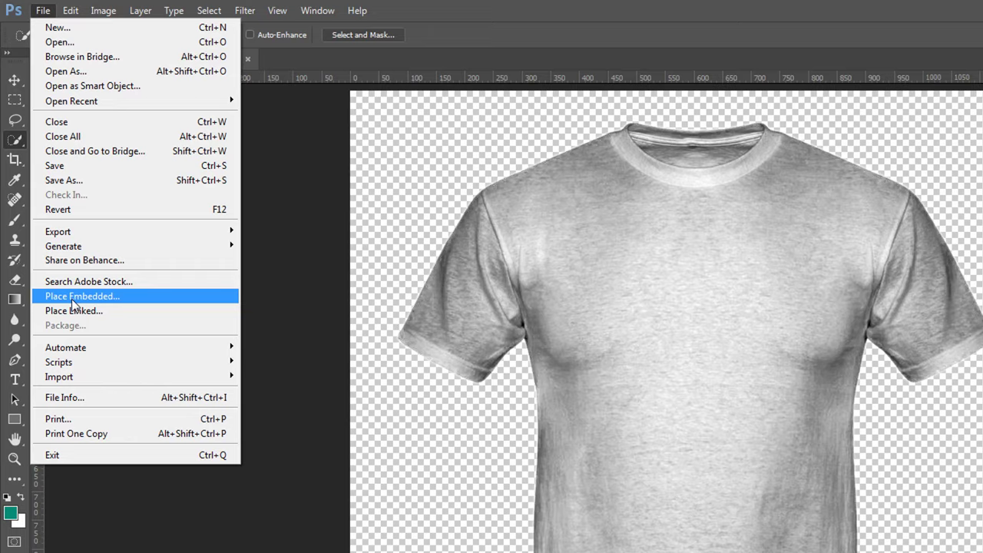
{"action": "left_click", "coordinate": [73, 305]}
{"action": "left_click", "coordinate": [178, 132]}
{"action": "double_click", "coordinate": [252, 156]}
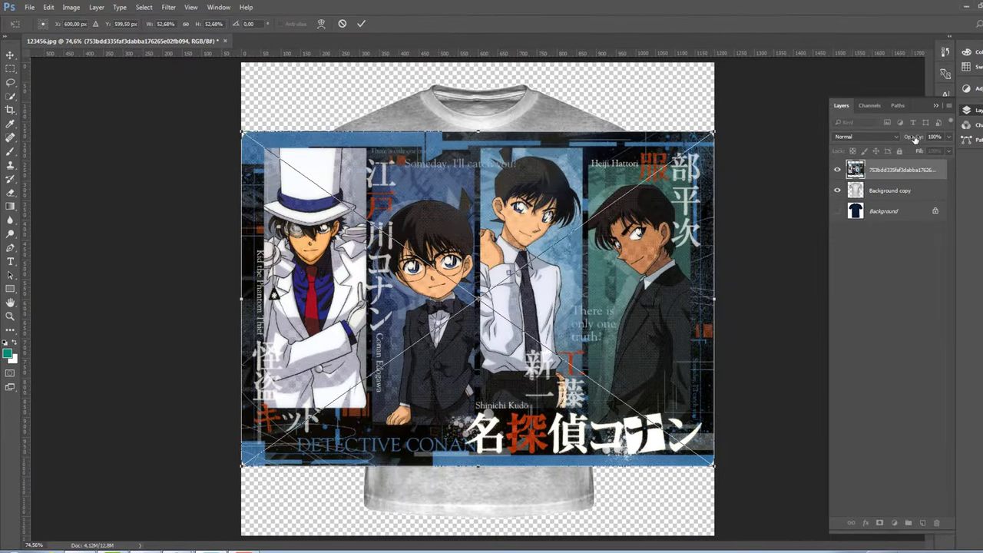
Set the artwork to 57% opacity and scale and centre it over the shirt's front.
{"action": "left_click_drag", "start_coordinate": [915, 139], "coordinate": [892, 142]}
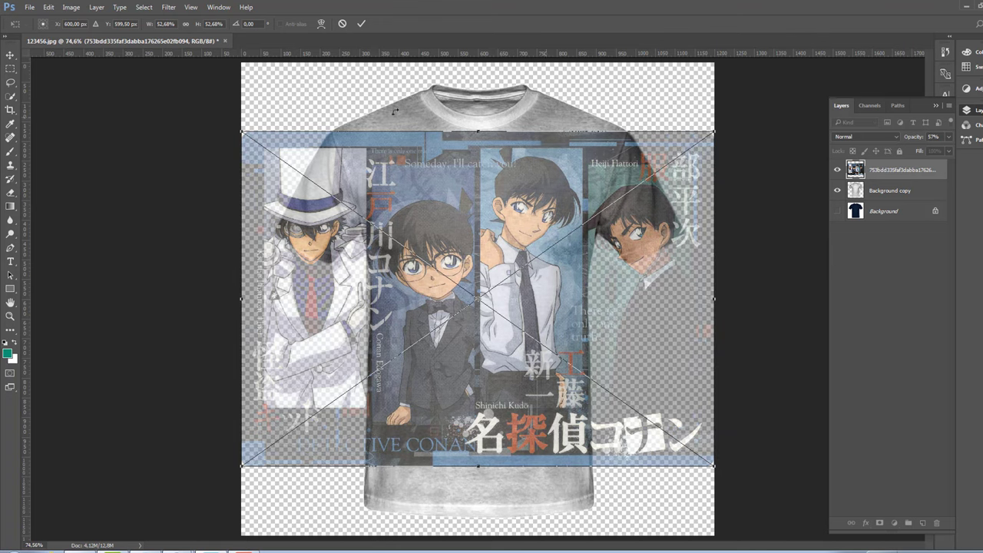
{"action": "left_click_drag", "start_coordinate": [713, 132], "coordinate": [784, 99]}
{"action": "left_click_drag", "start_coordinate": [511, 96], "coordinate": [511, 79]}
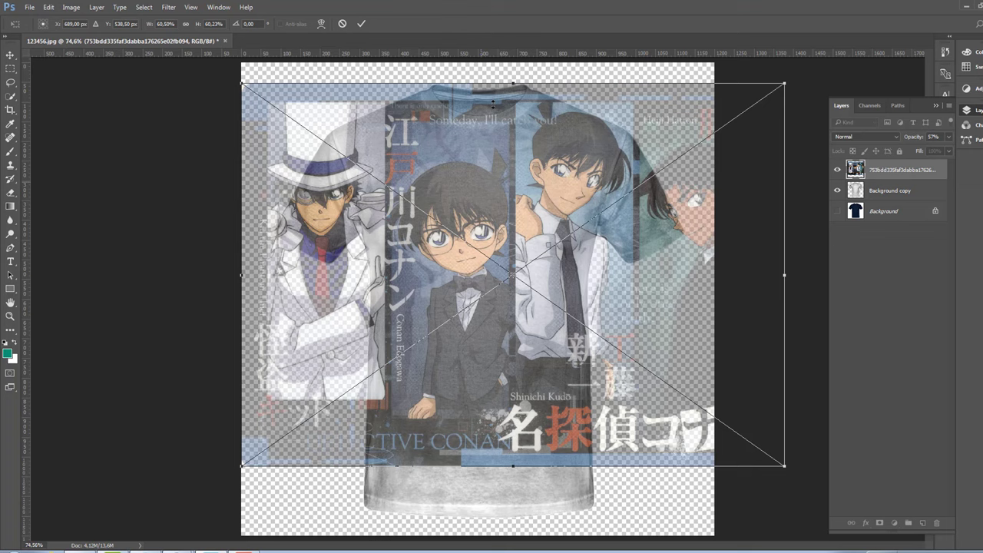
{"action": "left_click_drag", "start_coordinate": [513, 466], "coordinate": [513, 523]}
{"action": "left_click_drag", "start_coordinate": [536, 443], "coordinate": [517, 443]}
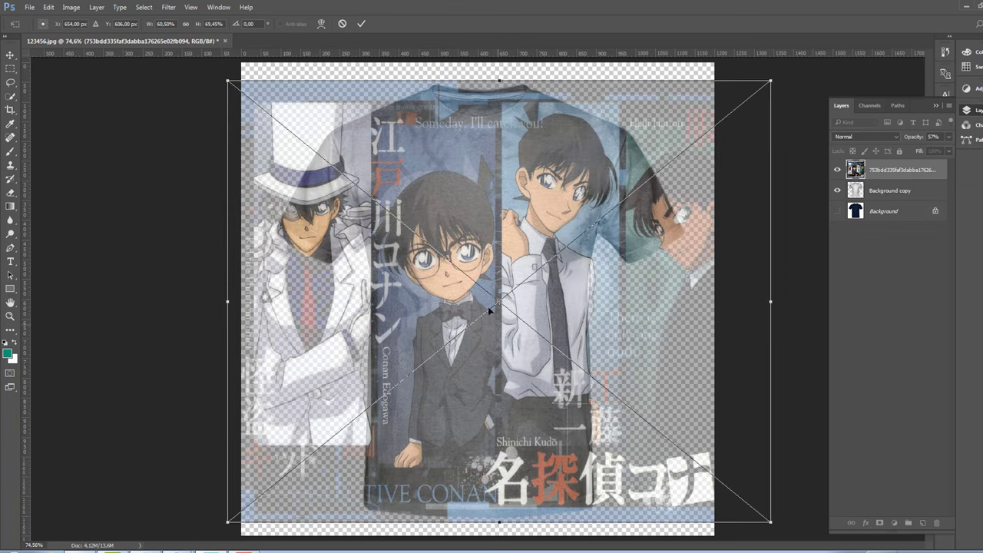
{"action": "left_click_drag", "start_coordinate": [544, 340], "coordinate": [535, 337]}
Commit the artwork's transform and rasterize its layer at 100% opacity.
{"action": "left_click", "coordinate": [361, 24]}
{"action": "key", "text": "w"}
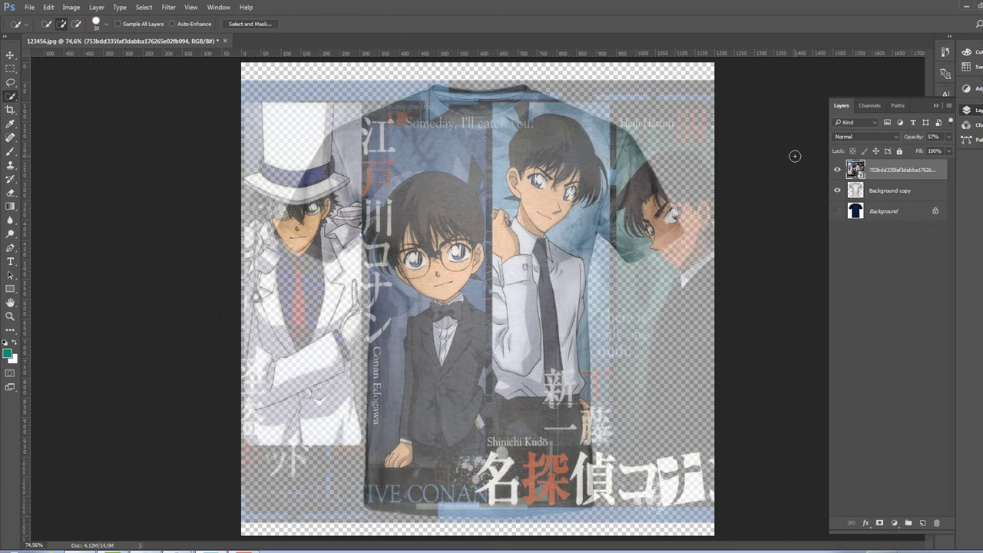
{"action": "right_click", "coordinate": [899, 170]}
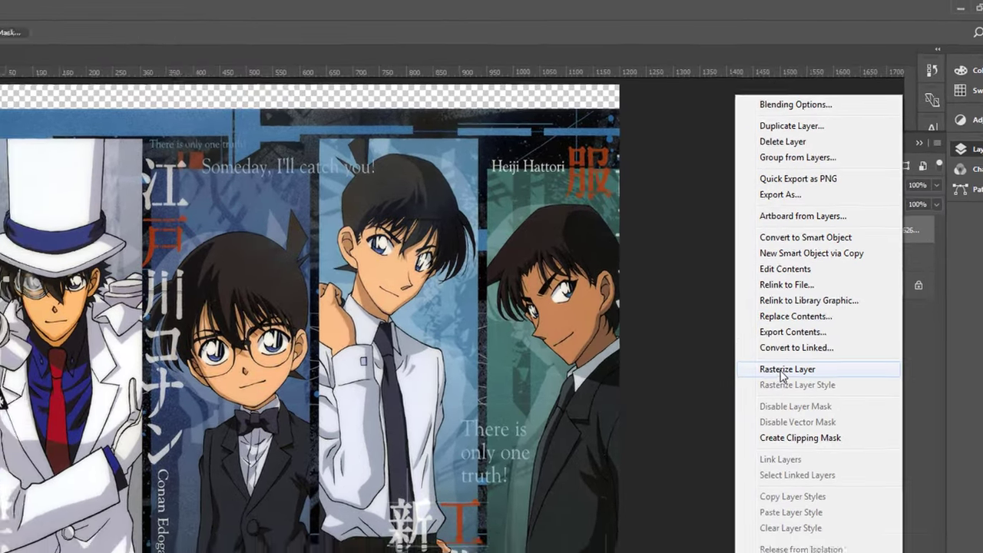
{"action": "left_click", "coordinate": [771, 381]}
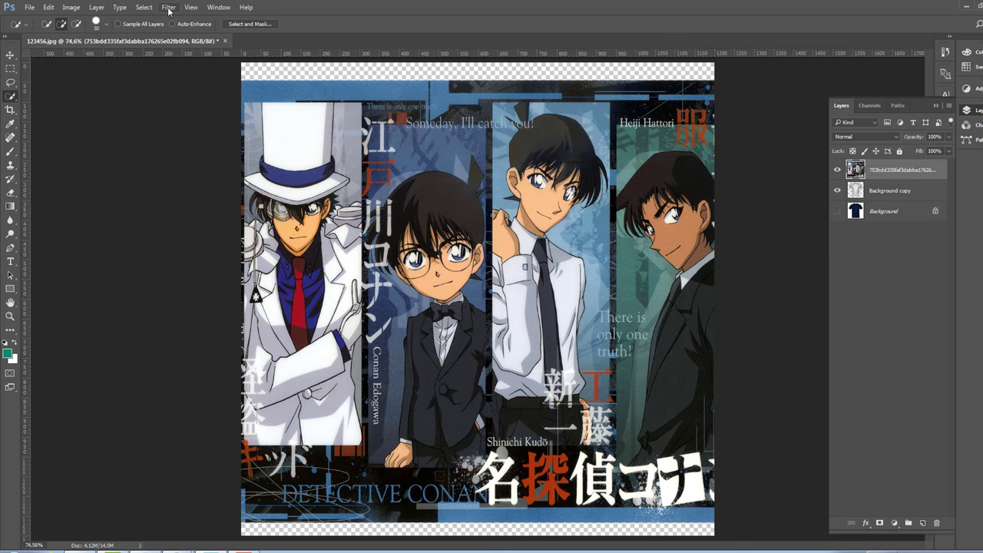
{"action": "left_click", "coordinate": [123, 7]}
Apply Displace with scales of 7, using tshirt.psd as the displacement map.
{"action": "mouse_move", "coordinate": [171, 146]}
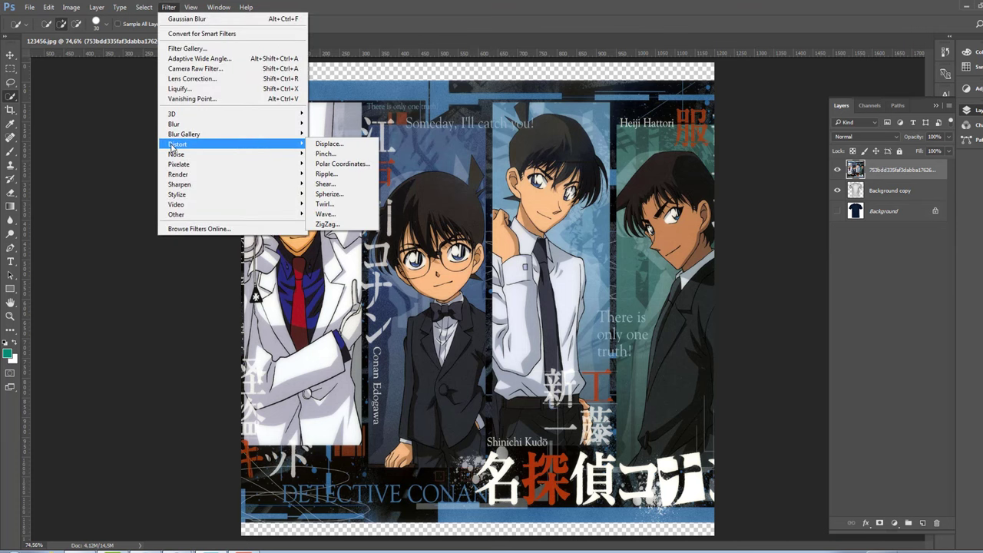
{"action": "left_click", "coordinate": [336, 146]}
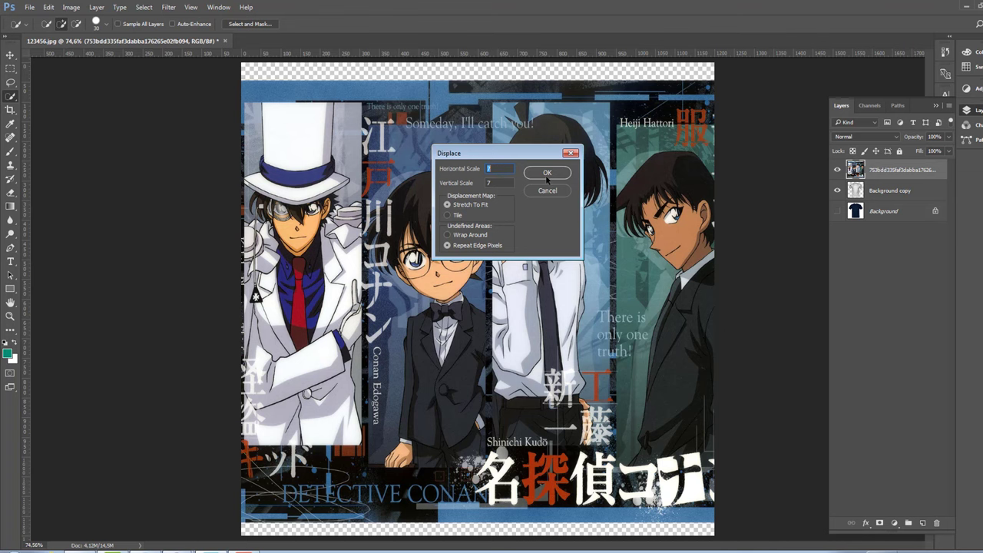
{"action": "left_click", "coordinate": [547, 173]}
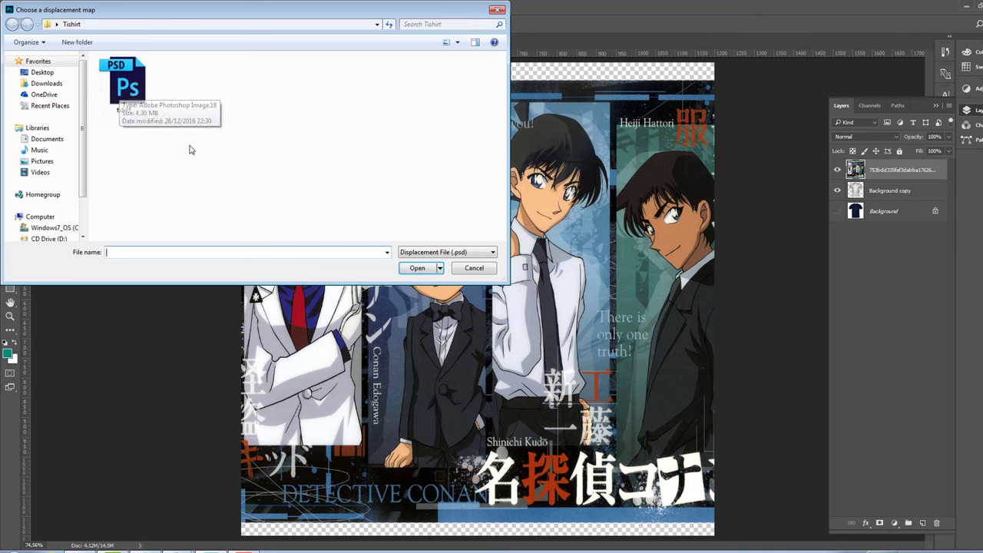
{"action": "left_click", "coordinate": [135, 109]}
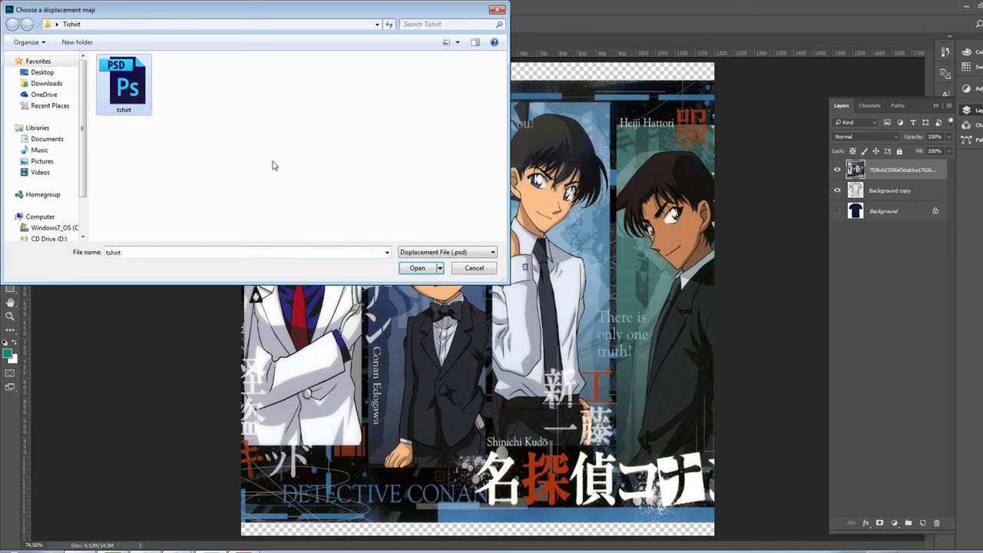
{"action": "left_click", "coordinate": [416, 268]}
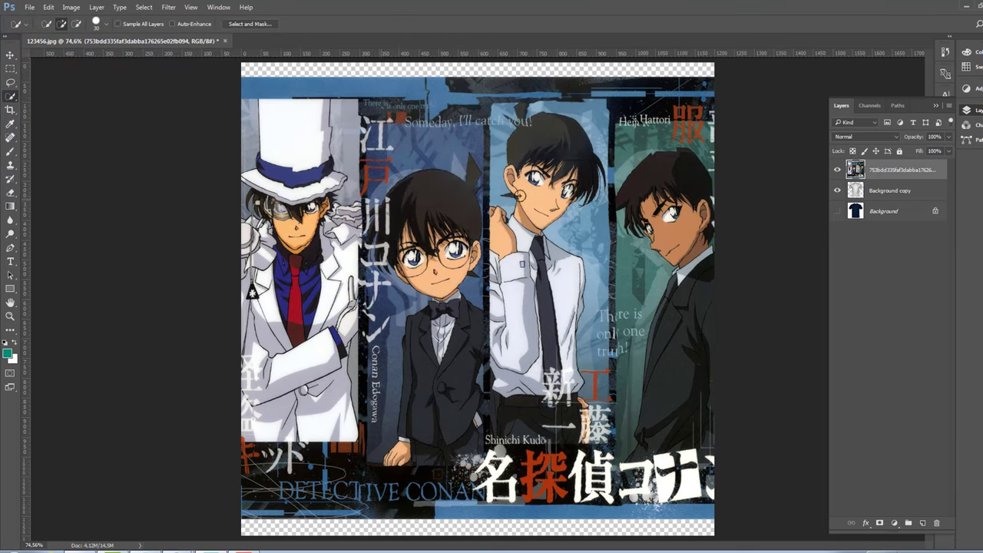
Copy the artwork inside the shirt's outline to Layer 1 and delete the original 753bdd… layer.
{"action": "left_click", "coordinate": [874, 194]}
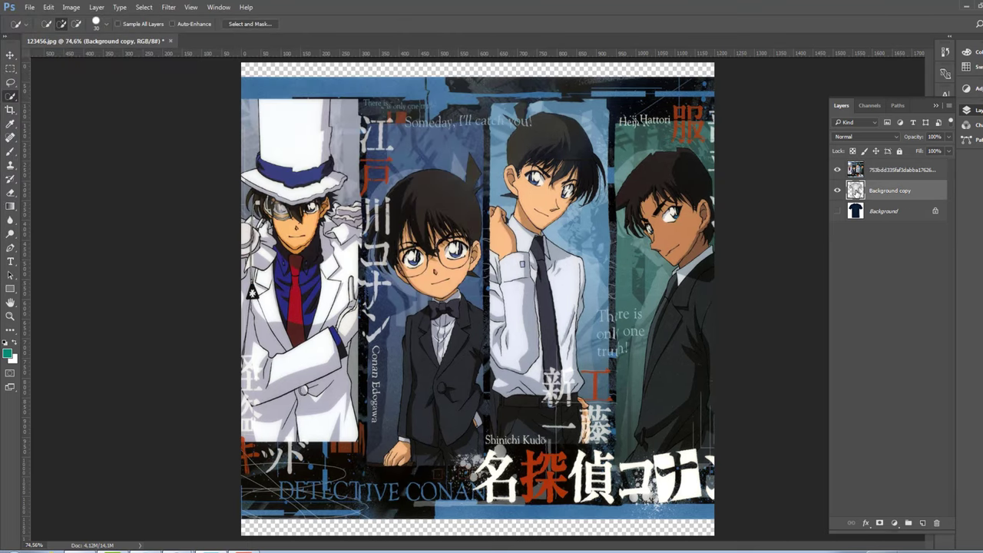
{"action": "left_click", "coordinate": [857, 192], "text": "ctrl"}
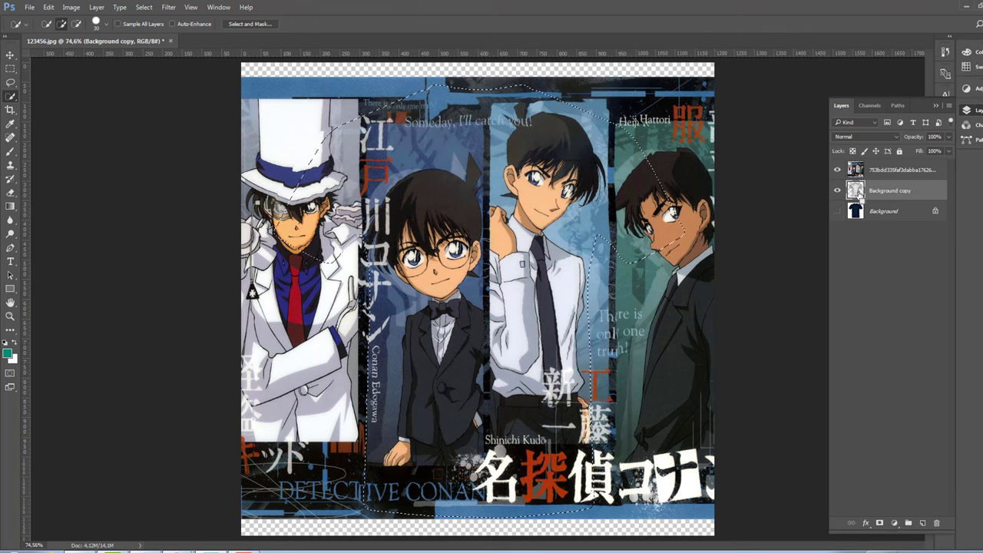
{"action": "left_click", "coordinate": [894, 172]}
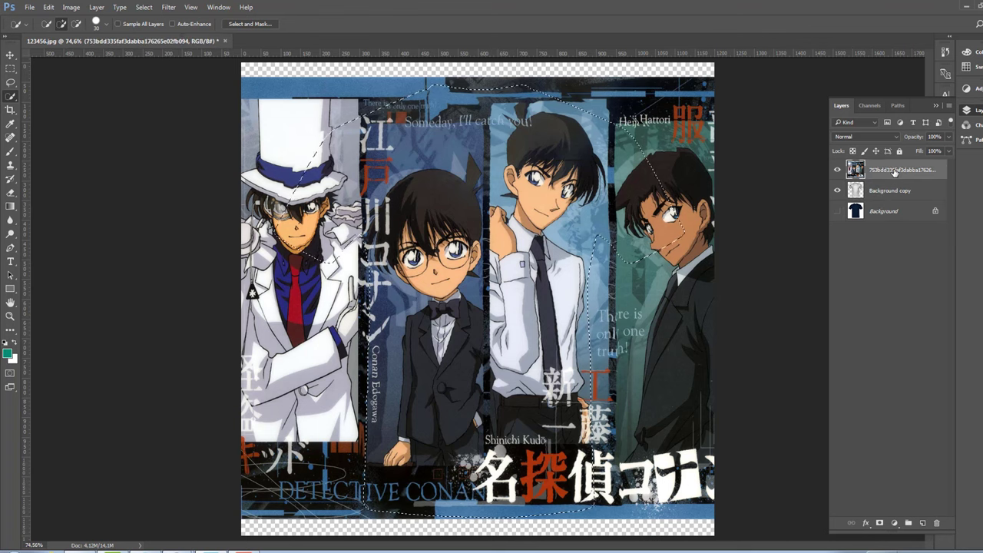
{"action": "key", "text": "ctrl+j"}
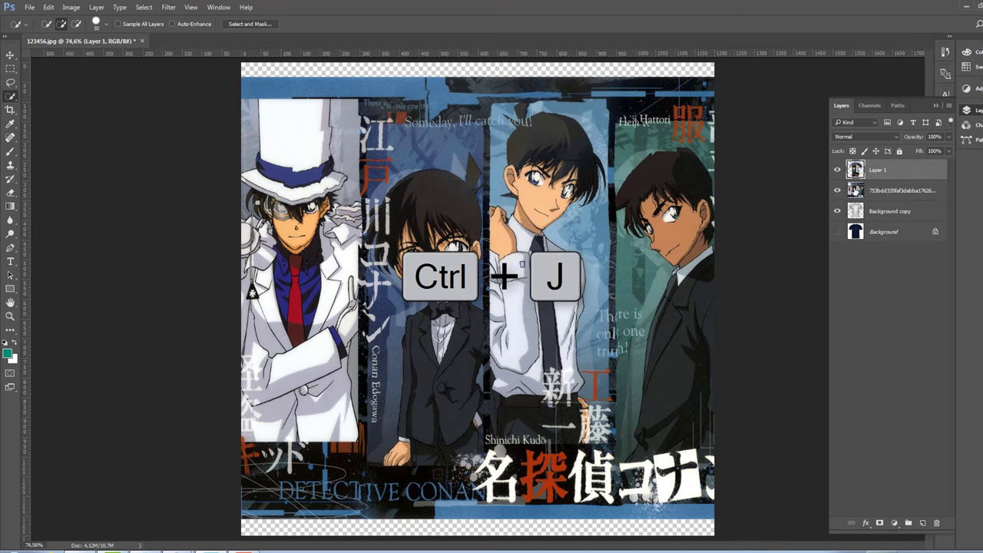
{"action": "left_click_drag", "start_coordinate": [871, 190], "coordinate": [923, 541]}
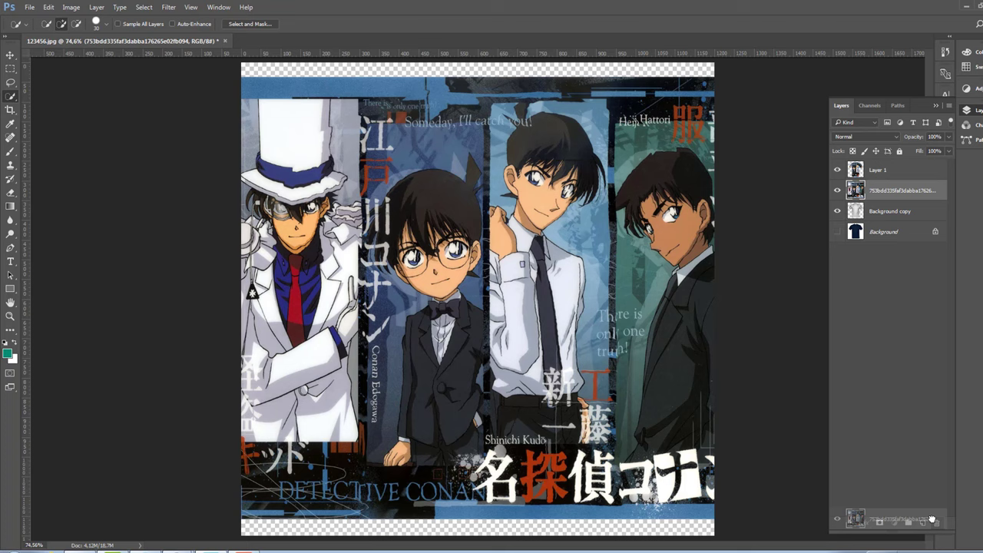
{"action": "left_click_drag", "start_coordinate": [931, 519], "coordinate": [936, 523]}
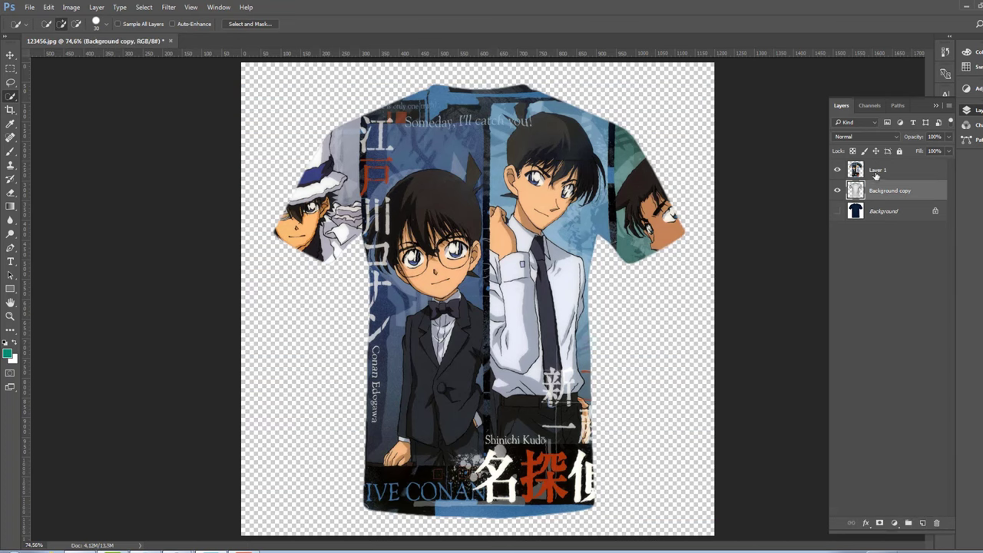
Set Layer 1's blend mode to Multiply and make the navy shirt Background visible.
{"action": "left_click", "coordinate": [876, 172]}
{"action": "left_click", "coordinate": [872, 138]}
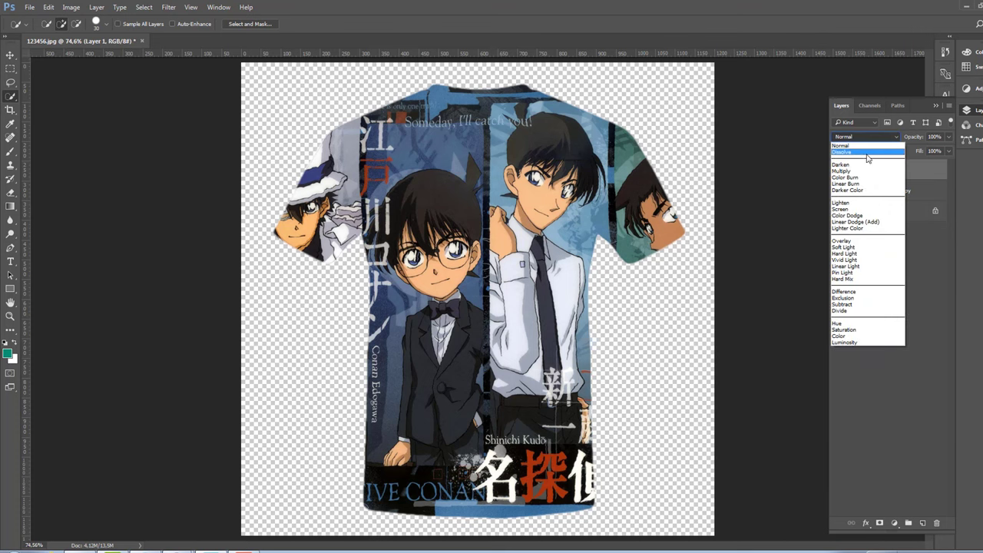
{"action": "left_click", "coordinate": [842, 171]}
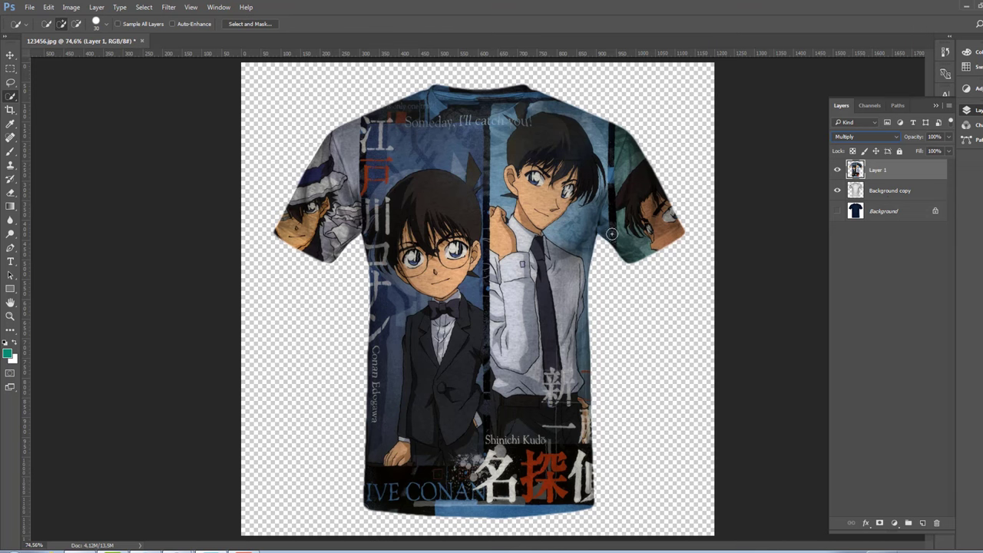
{"action": "left_click", "coordinate": [837, 211]}
{"action": "left_click", "coordinate": [910, 191]}
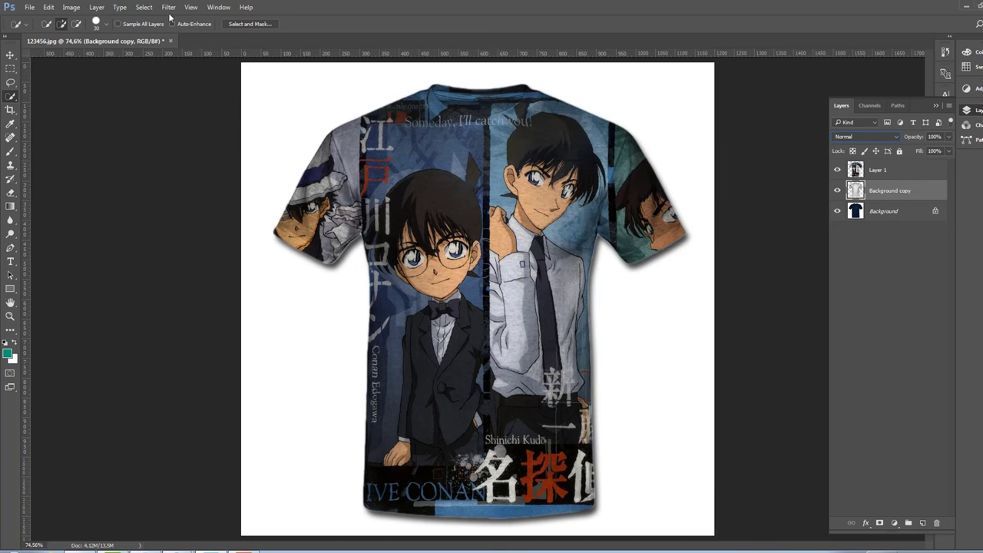
Apply Levels to the Background copy texture with midtones 0.64 and white input 182.
{"action": "left_click", "coordinate": [71, 6]}
{"action": "mouse_move", "coordinate": [107, 34]}
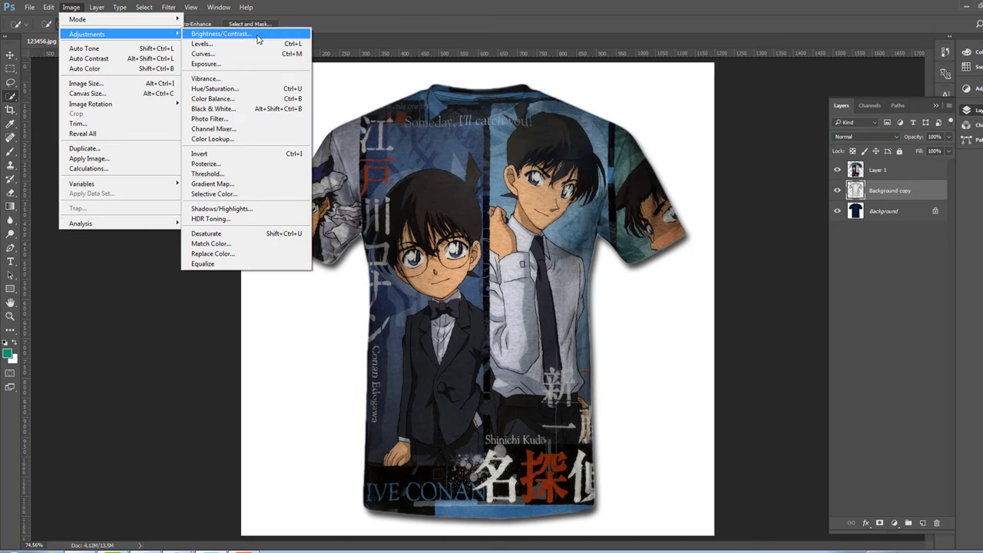
{"action": "left_click", "coordinate": [254, 44]}
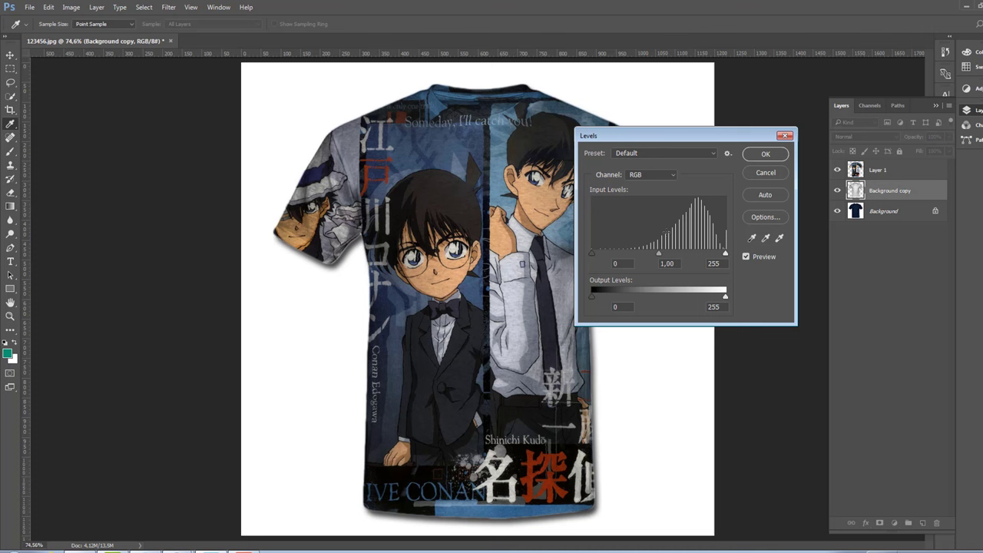
{"action": "left_click_drag", "start_coordinate": [656, 255], "coordinate": [661, 254]}
{"action": "left_click_drag", "start_coordinate": [722, 255], "coordinate": [688, 257]}
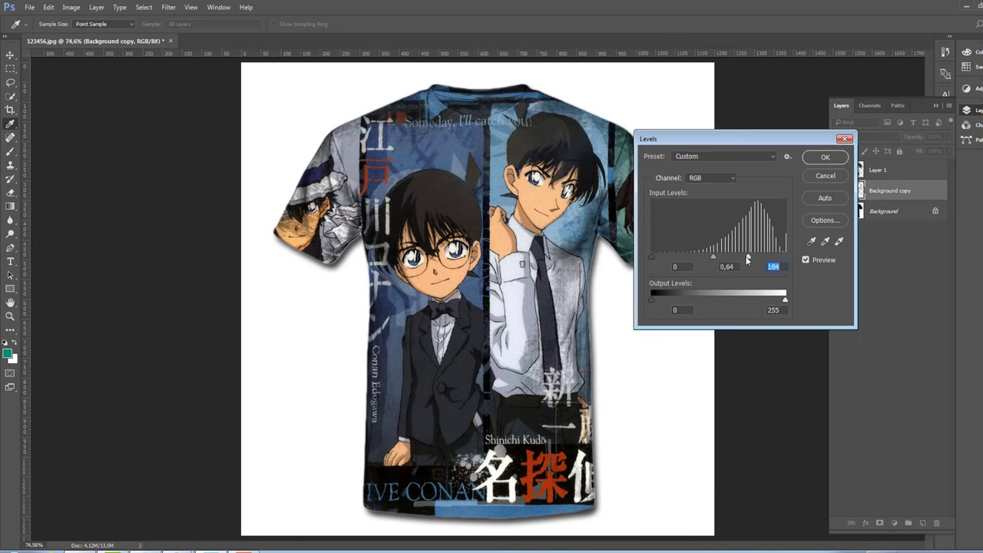
{"action": "left_click", "coordinate": [807, 260]}
{"action": "left_click", "coordinate": [823, 158]}
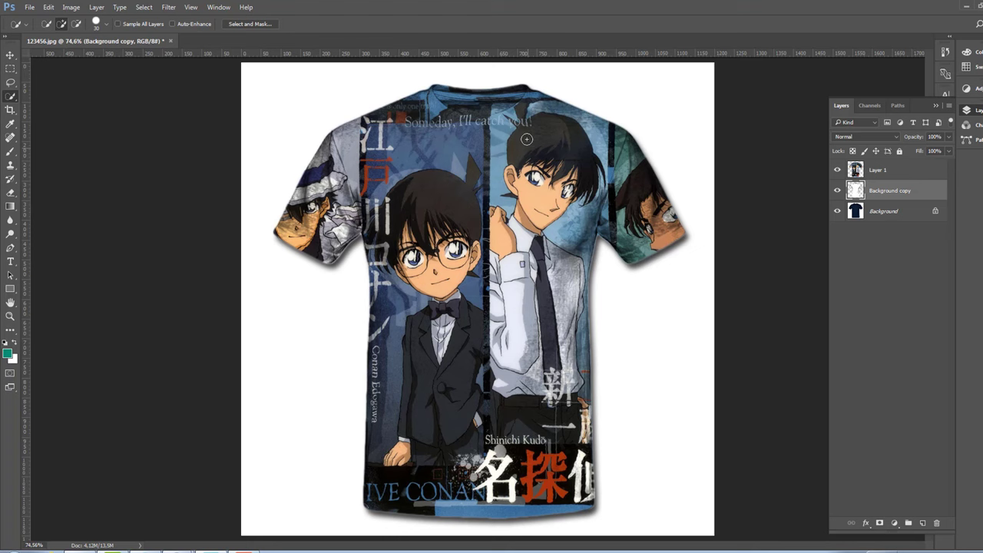
Hide Background copy and Layer 1, zoom into the collar, and make Background the active layer.
{"action": "left_click", "coordinate": [837, 190]}
{"action": "left_click", "coordinate": [837, 170]}
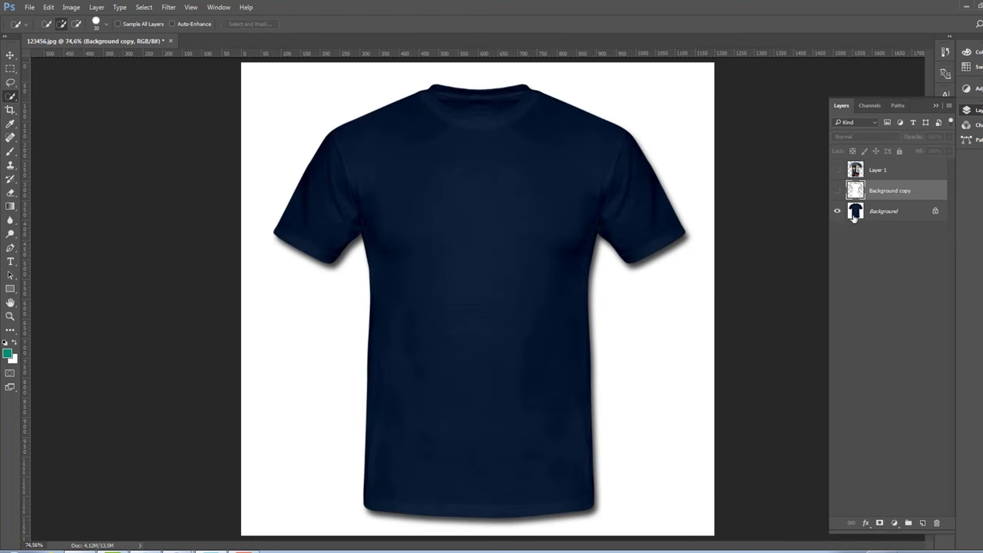
{"action": "scroll", "coordinate": [492, 100], "scroll_direction": "up", "scroll_amount": 5}
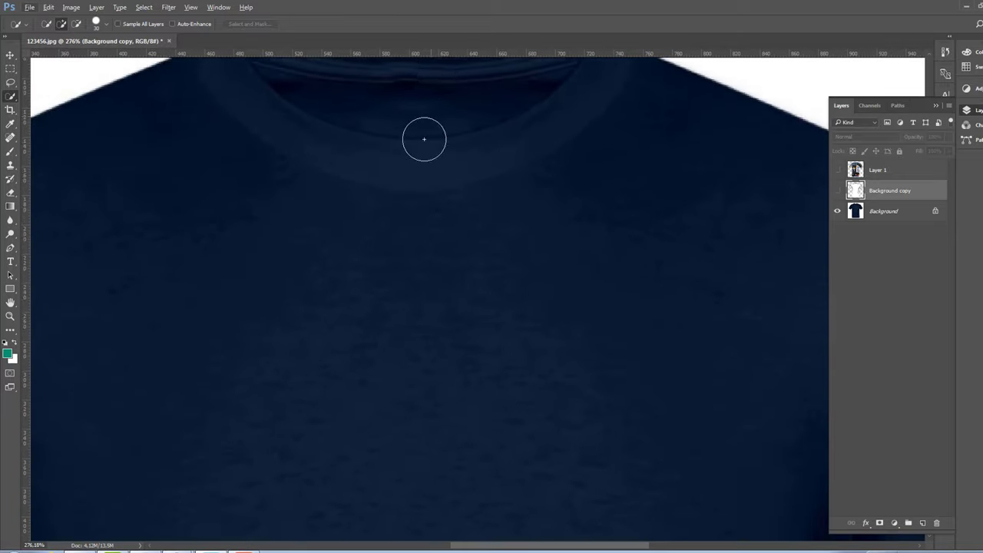
{"action": "scroll", "coordinate": [441, 138], "scroll_direction": "up", "scroll_amount": 1}
{"action": "left_click", "coordinate": [879, 211]}
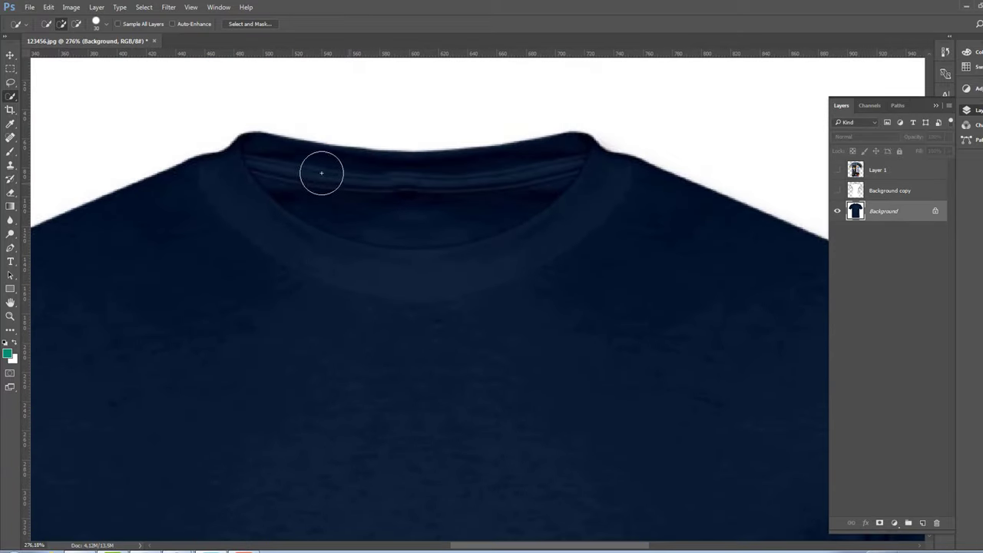
Select the inner neckband and refine the selection with Smooth 2 and Feather 2.2 px.
{"action": "mouse_move", "coordinate": [279, 157]}
{"action": "left_mouse_down"}
{"action": "mouse_move", "coordinate": [353, 189]}
{"action": "mouse_move", "coordinate": [344, 183]}
{"action": "mouse_move", "coordinate": [419, 196]}
{"action": "mouse_move", "coordinate": [487, 183]}
{"action": "mouse_move", "coordinate": [568, 144]}
{"action": "mouse_move", "coordinate": [539, 177]}
{"action": "mouse_move", "coordinate": [332, 156]}
{"action": "mouse_move", "coordinate": [472, 180]}
{"action": "left_mouse_up"}
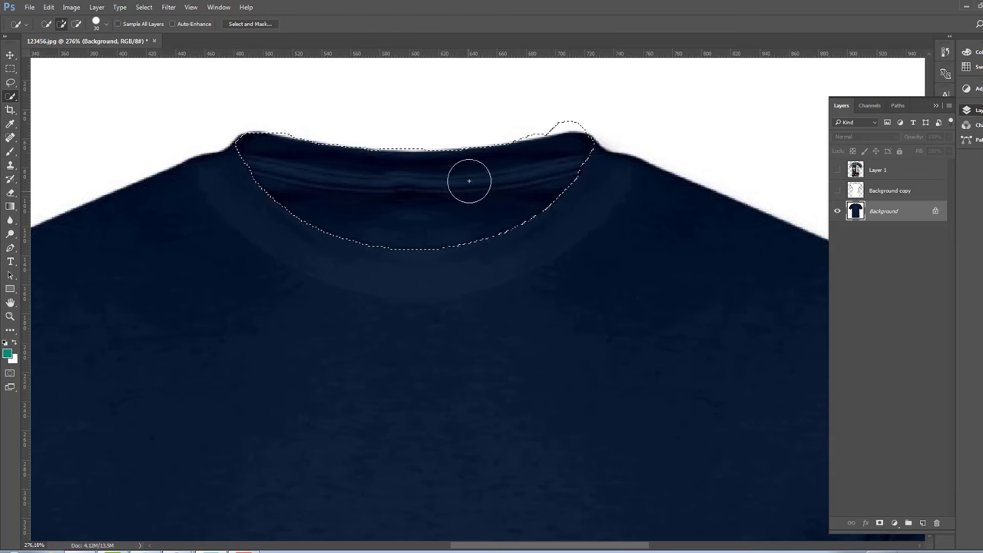
{"action": "left_click", "coordinate": [257, 26]}
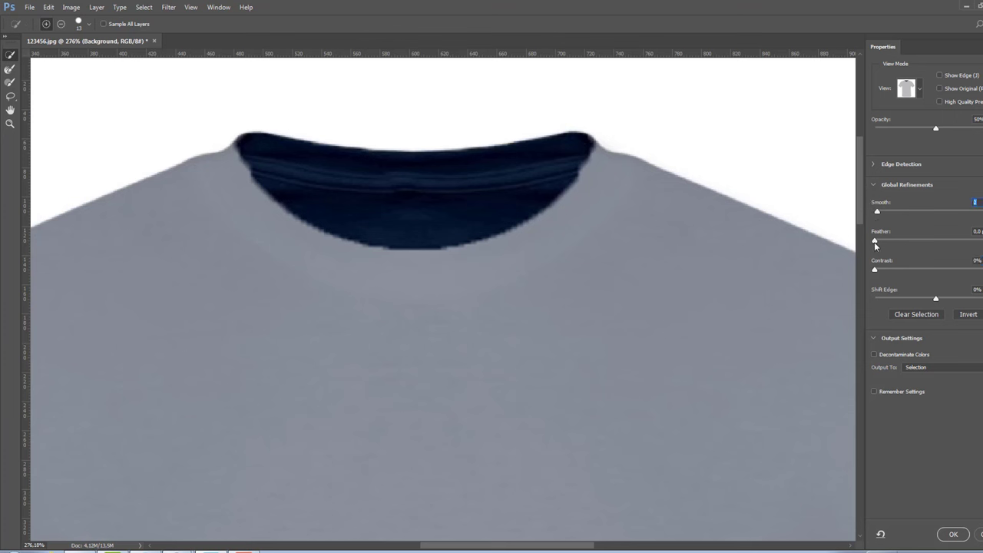
{"action": "left_click_drag", "start_coordinate": [874, 242], "coordinate": [877, 271]}
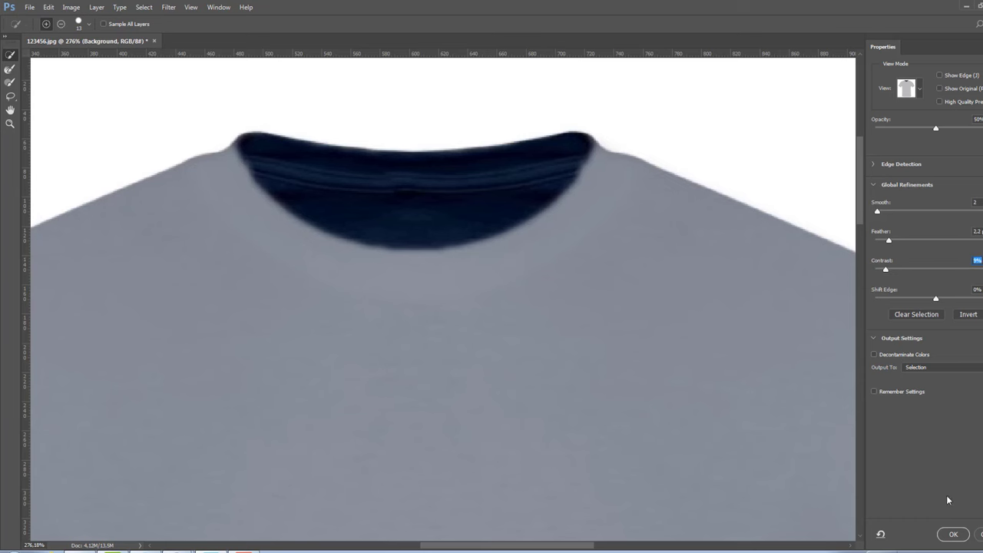
{"action": "left_click", "coordinate": [953, 533]}
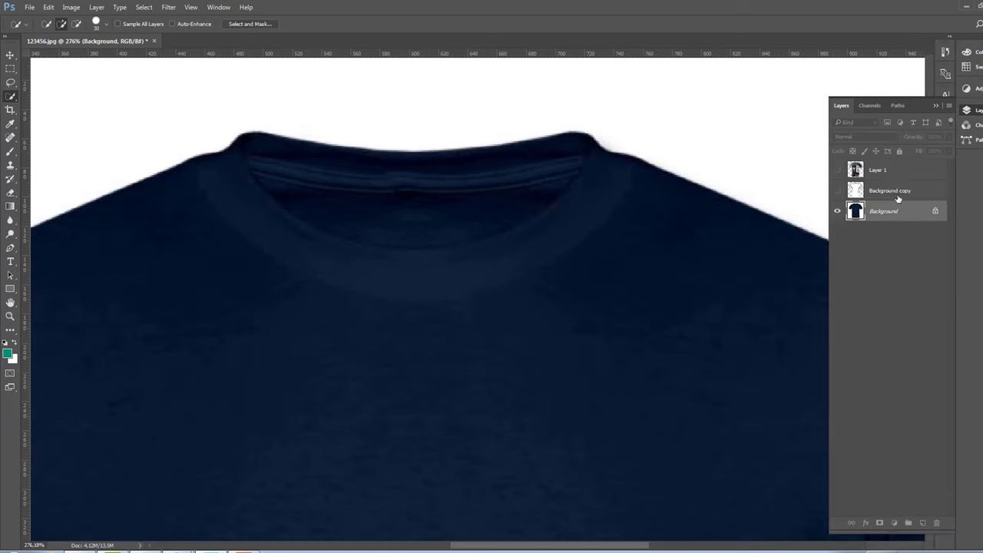
Show the Background copy and Layer 1 again, with Layer 1 active.
{"action": "left_click", "coordinate": [836, 190]}
{"action": "left_click", "coordinate": [837, 169]}
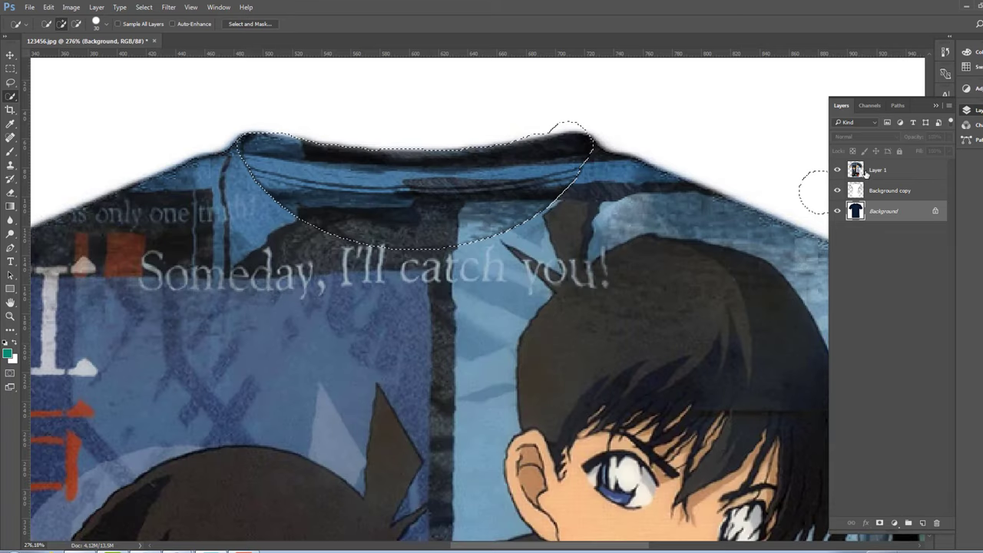
{"action": "left_click", "coordinate": [877, 170]}
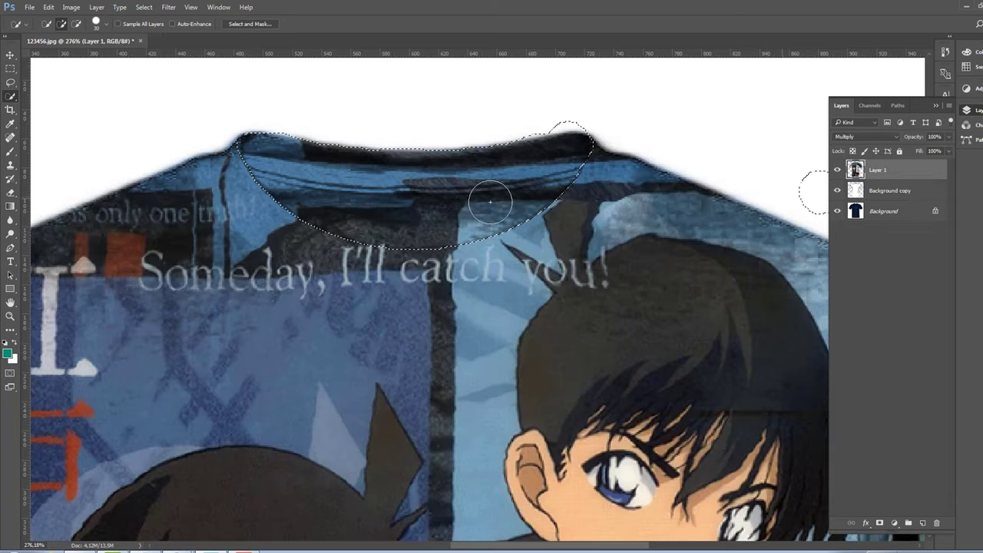
Erase the Conan print on Layer 1 and the grey texture on Background copy inside the collar.
{"action": "left_click", "coordinate": [10, 138]}
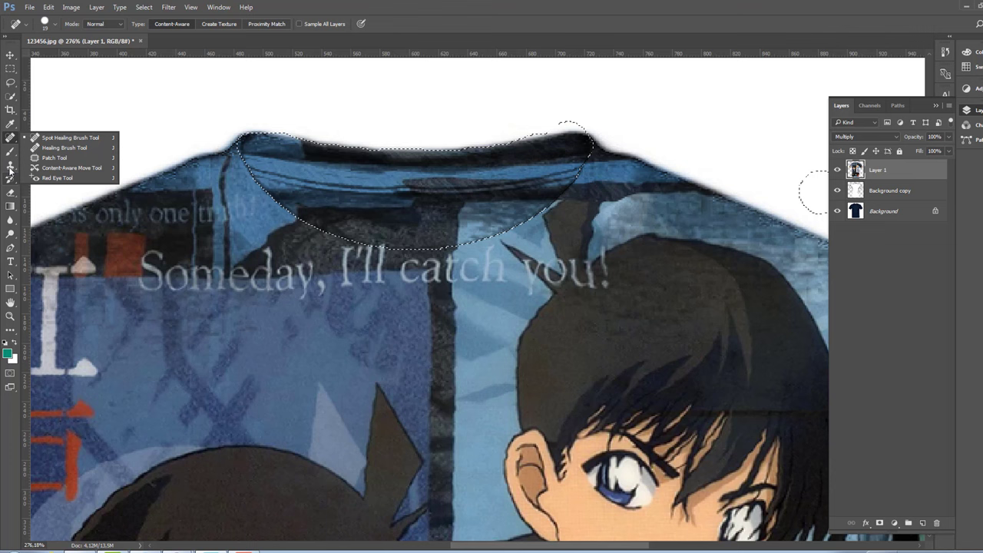
{"action": "left_click", "coordinate": [13, 193]}
{"action": "left_click", "coordinate": [12, 192]}
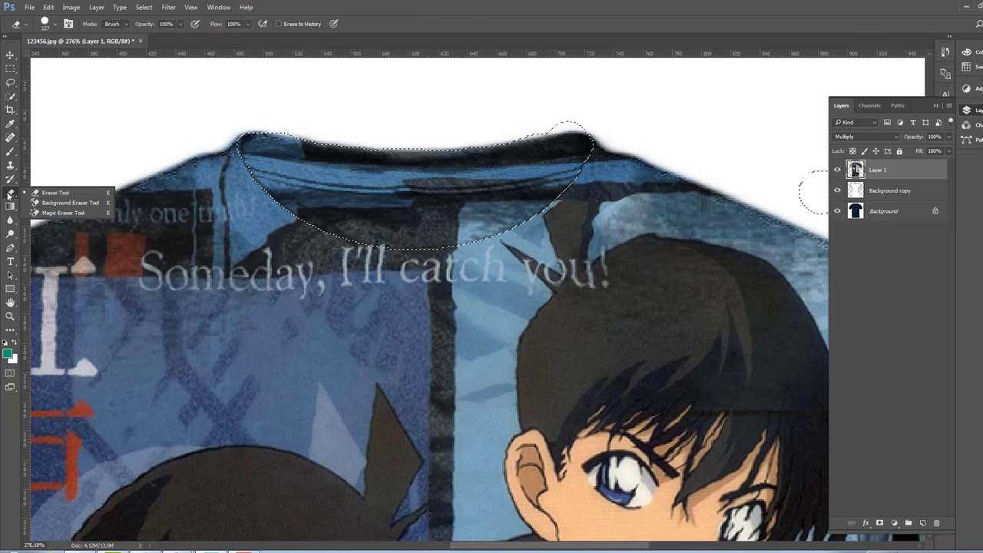
{"action": "left_click", "coordinate": [54, 192]}
{"action": "mouse_move", "coordinate": [263, 176]}
{"action": "left_mouse_down"}
{"action": "mouse_move", "coordinate": [357, 194]}
{"action": "mouse_move", "coordinate": [325, 102]}
{"action": "left_mouse_up"}
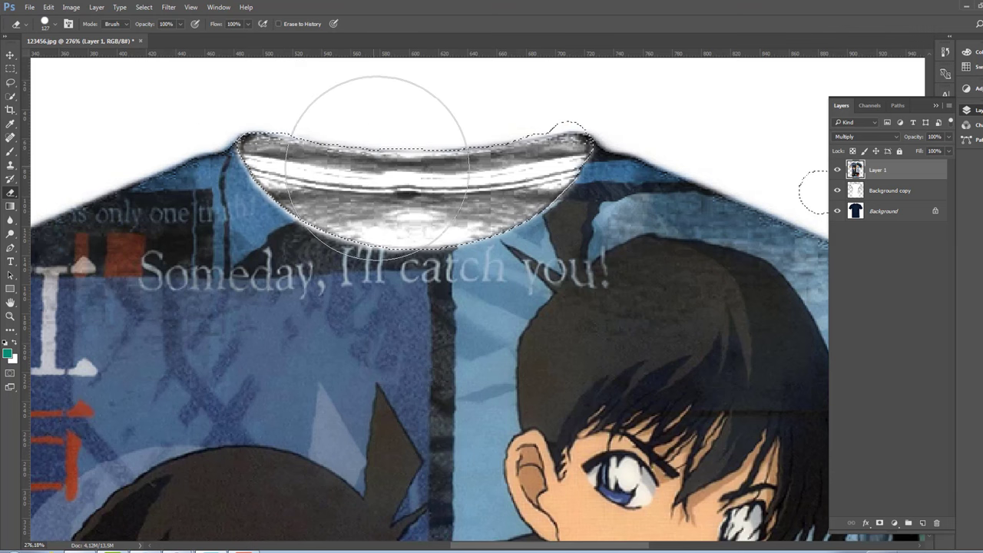
{"action": "left_click", "coordinate": [883, 190]}
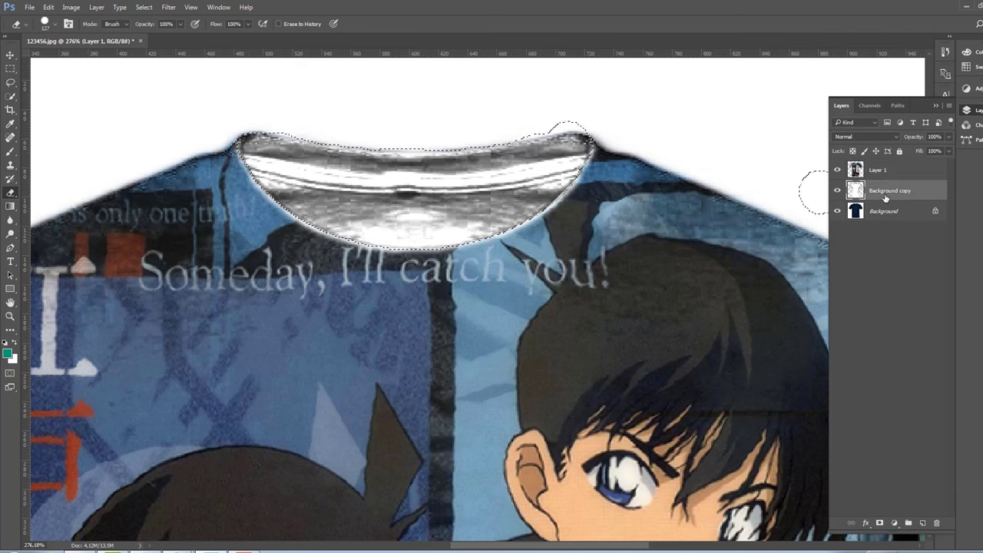
{"action": "mouse_move", "coordinate": [483, 187]}
{"action": "left_mouse_down"}
{"action": "mouse_move", "coordinate": [520, 182]}
{"action": "mouse_move", "coordinate": [473, 215]}
{"action": "mouse_move", "coordinate": [504, 208]}
{"action": "mouse_move", "coordinate": [333, 176]}
{"action": "mouse_move", "coordinate": [287, 190]}
{"action": "left_mouse_up"}
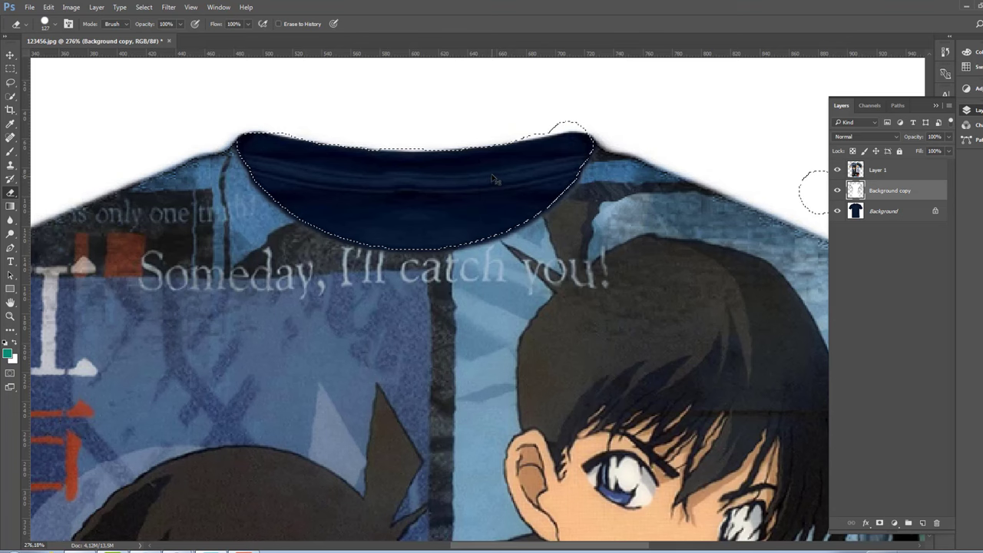
{"action": "scroll", "coordinate": [494, 184], "scroll_direction": "down", "scroll_amount": 8}
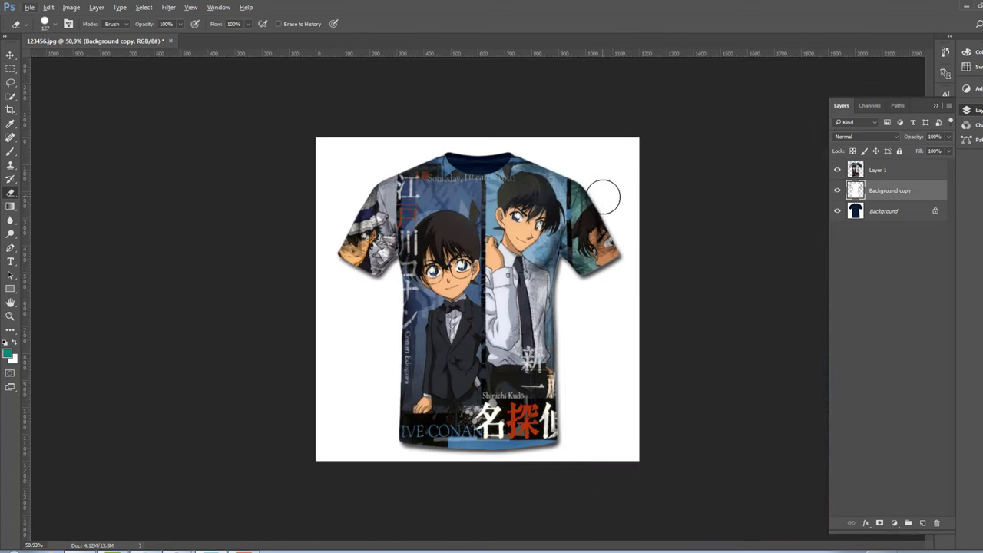